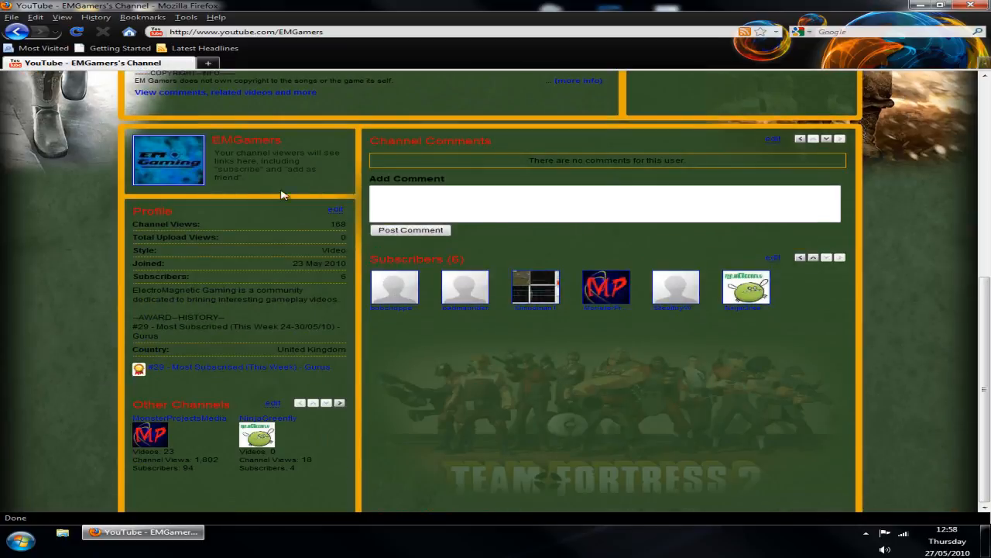
# Look over the customised EMGamers channel page and compare it with the YT1 background image
pyautogui.scroll(5, 631, 214)
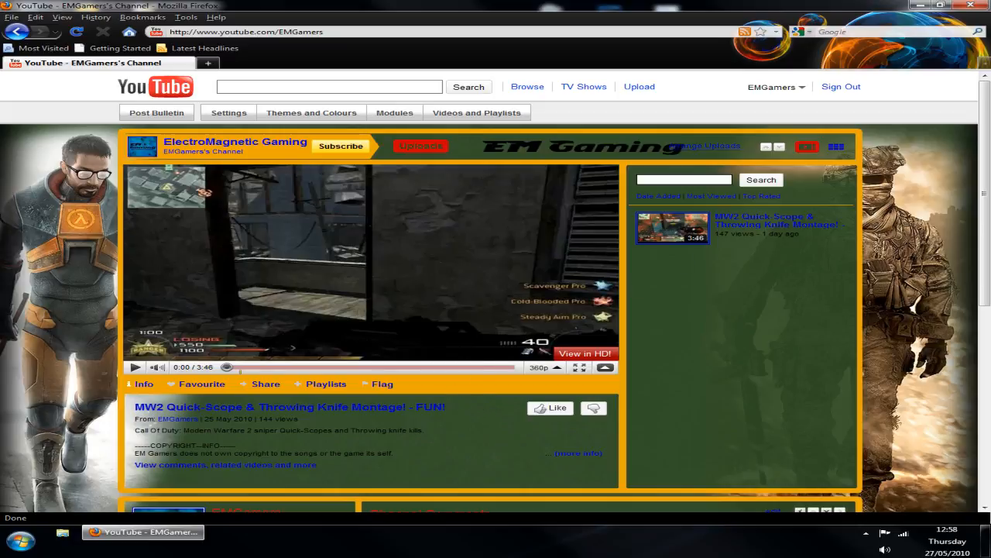
pyautogui.moveTo(990, 155); pyautogui.dragTo(507, 1)
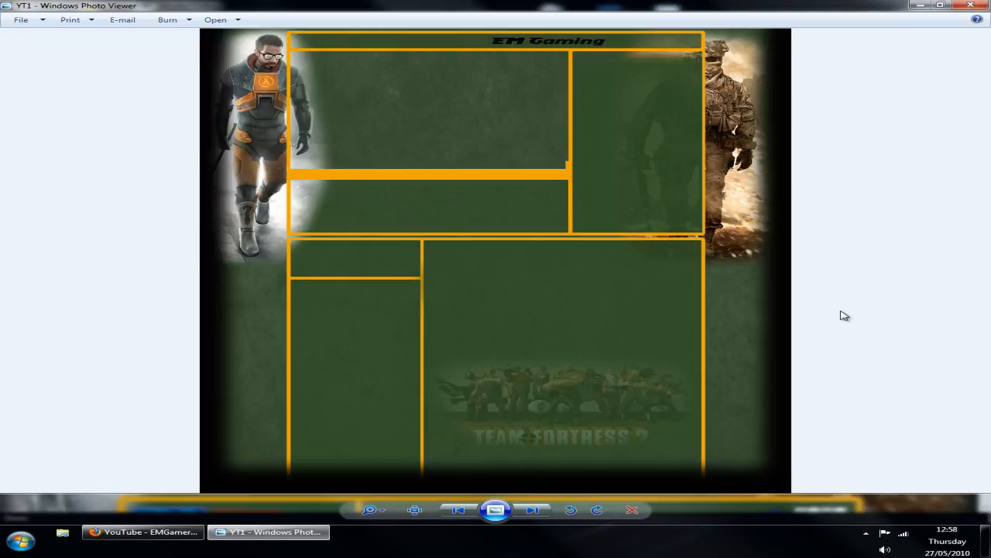
pyautogui.click(970, 6)
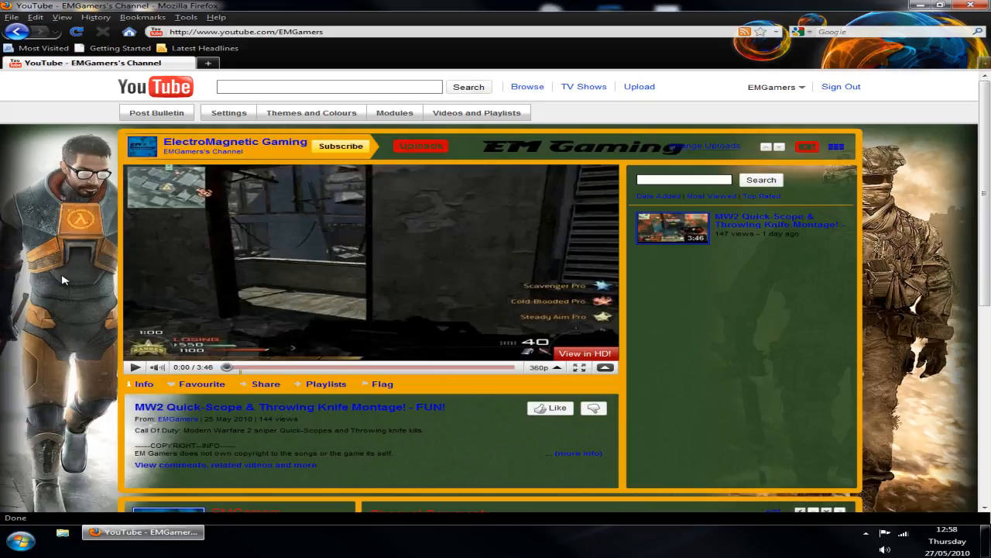
pyautogui.scroll(-8, 62, 276)
pyautogui.scroll(8, 414, 307)
# Apply the Fire theme to the channel, save the changes and look over the recoloured page
pyautogui.click(320, 113)
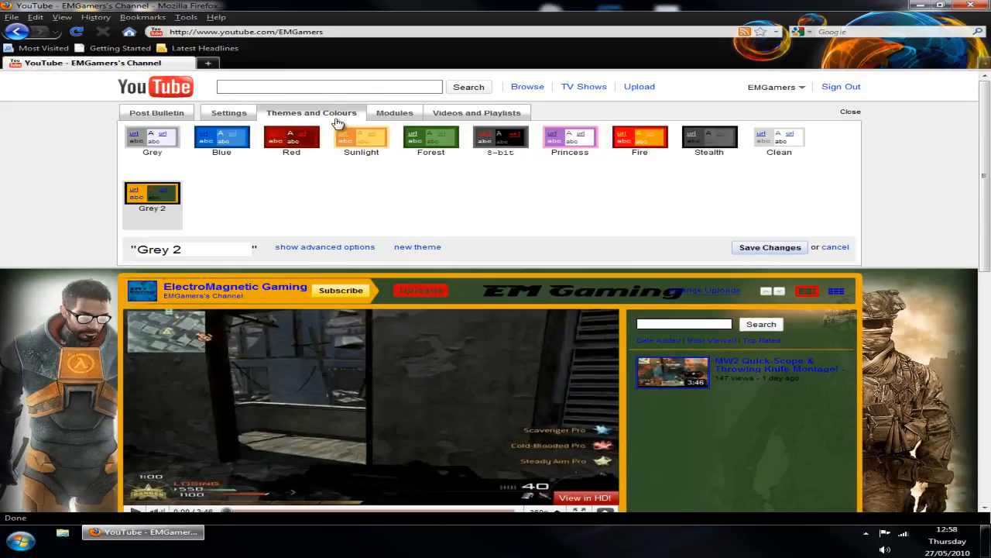
pyautogui.click(637, 145)
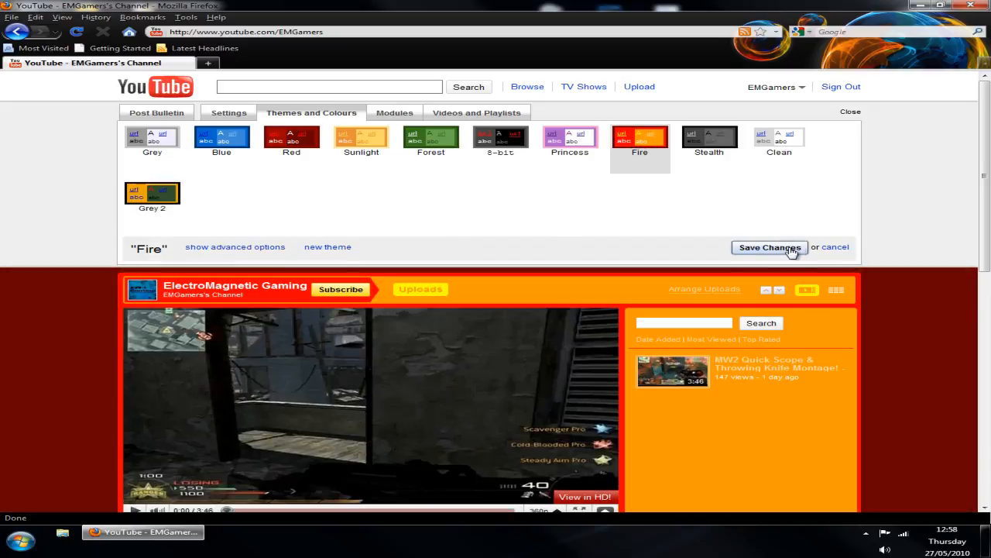
pyautogui.click(781, 250)
pyautogui.scroll(-5, 869, 311)
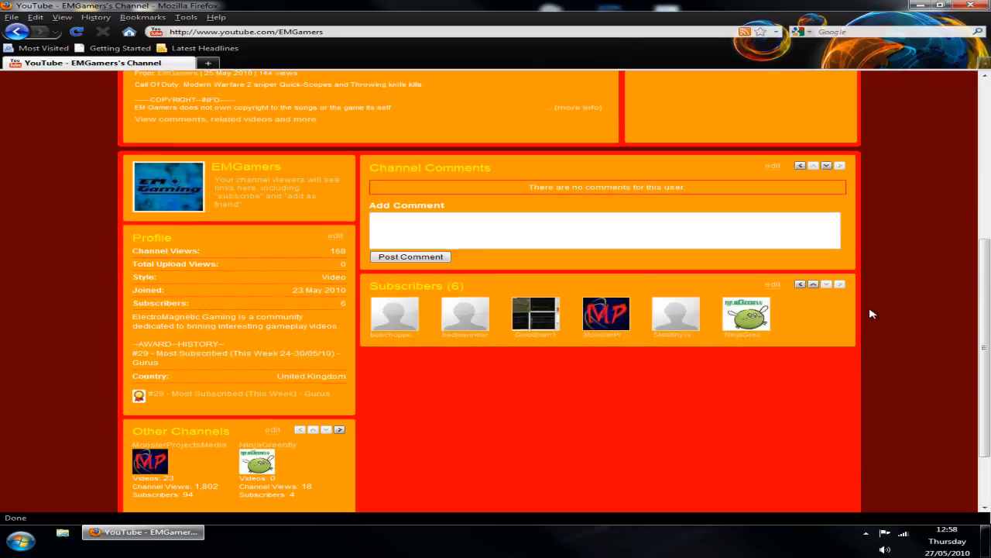
pyautogui.scroll(5, 868, 310)
pyautogui.scroll(-5, 867, 309)
pyautogui.scroll(5, 584, 260)
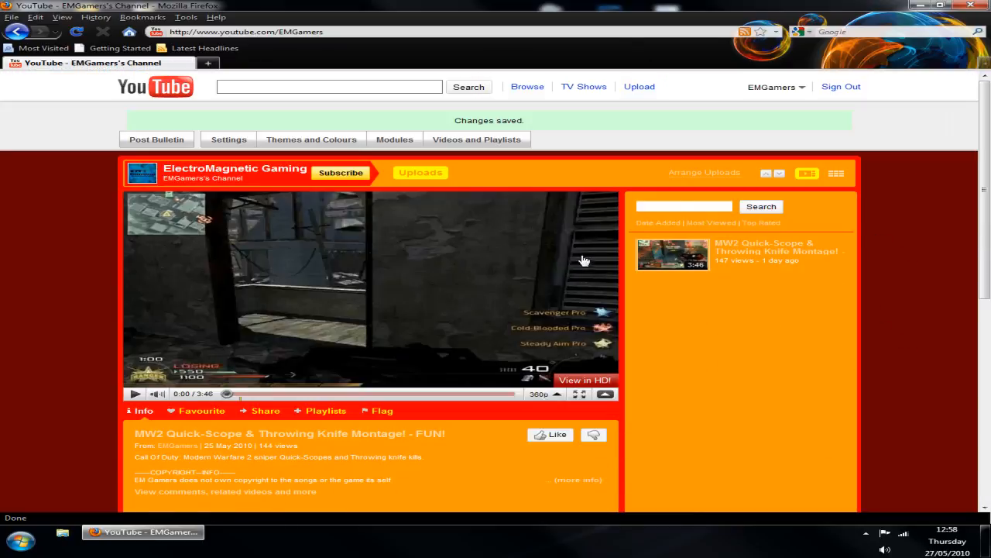
# Sign out of YouTube and reload the EMGamers channel page as a visitor, with the video stopped
pyautogui.click(852, 88)
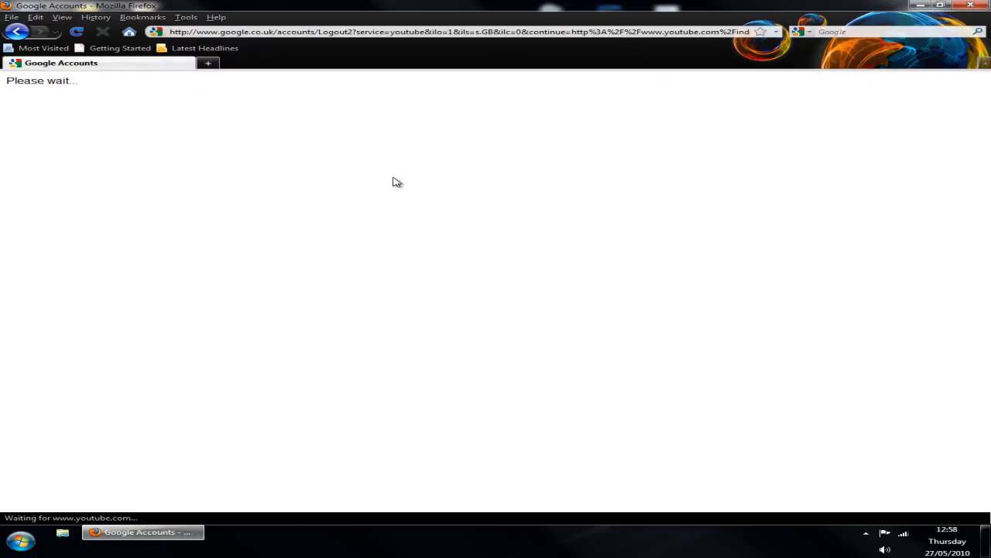
pyautogui.doubleClick(298, 32)
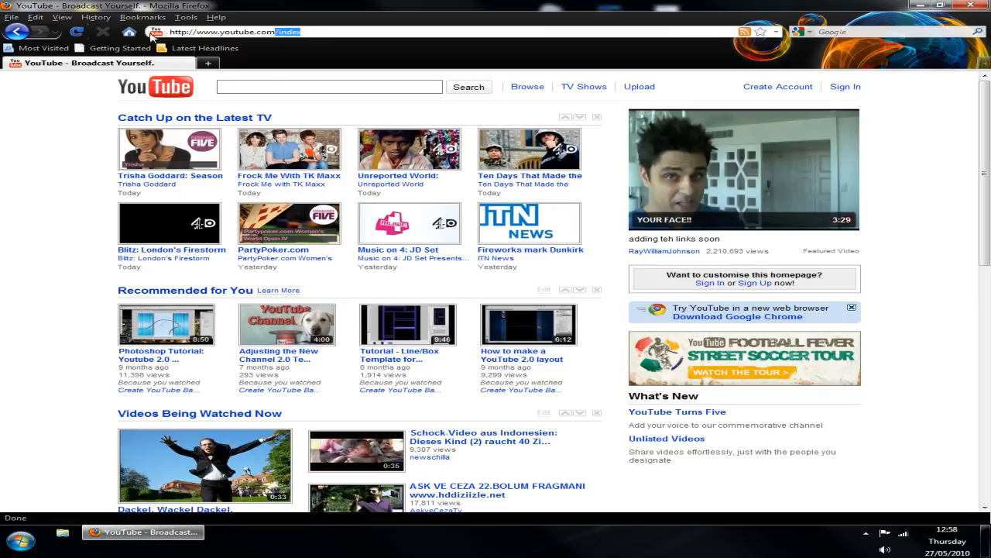
pyautogui.click(15, 32)
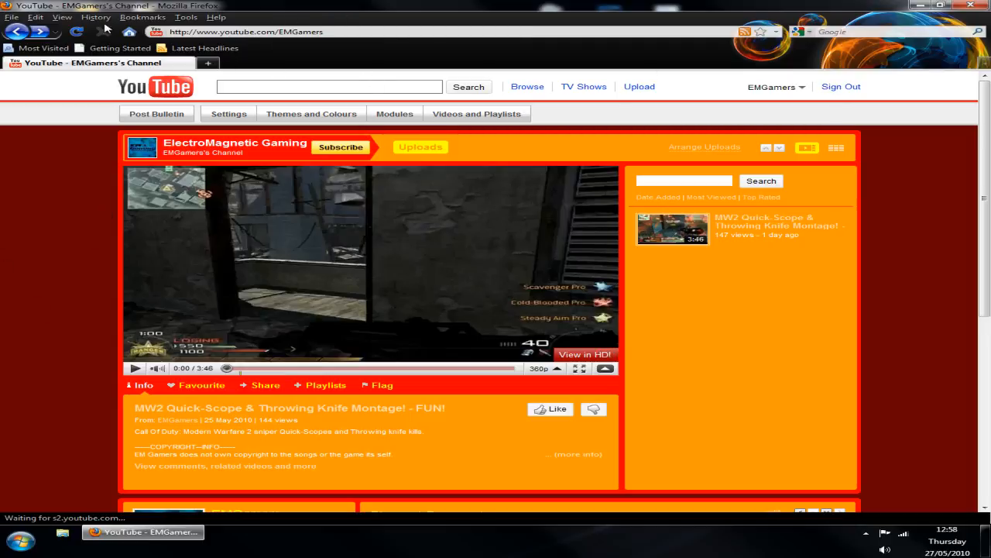
pyautogui.click(76, 31)
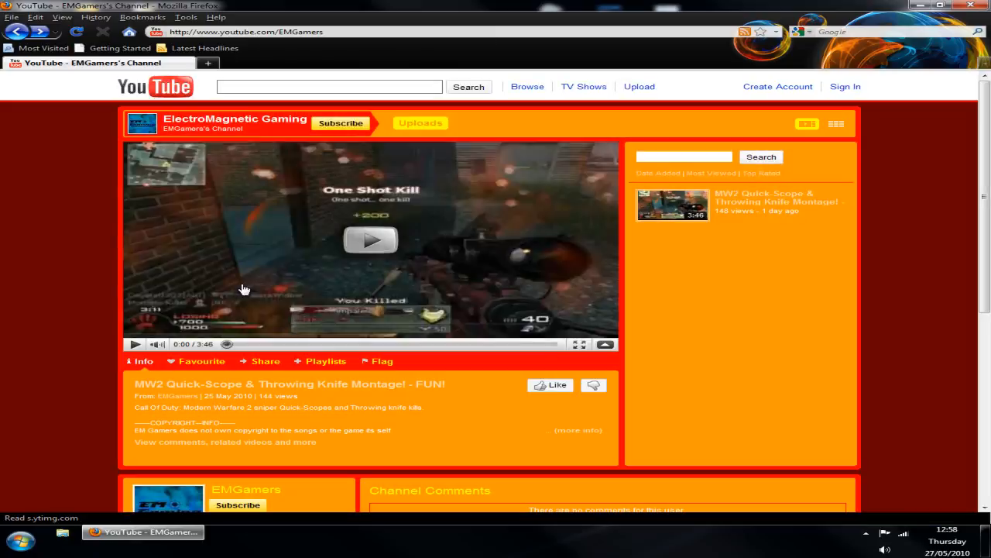
pyautogui.click(243, 289)
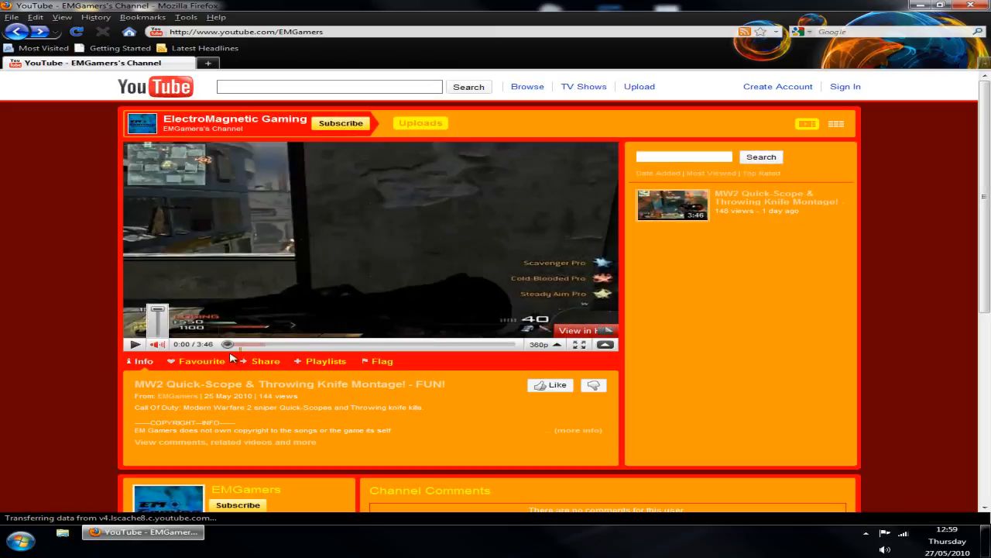
# Display the channel page in full screen and frame the channel boxes below the YouTube header for a screen capture
pyautogui.click(185, 17)
pyautogui.moveTo(62, 17)
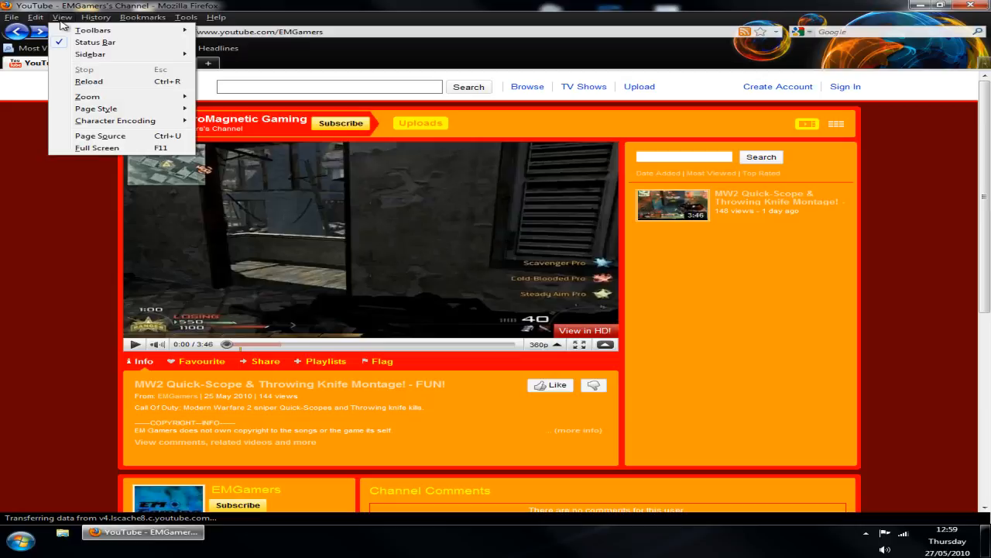
pyautogui.click(98, 148)
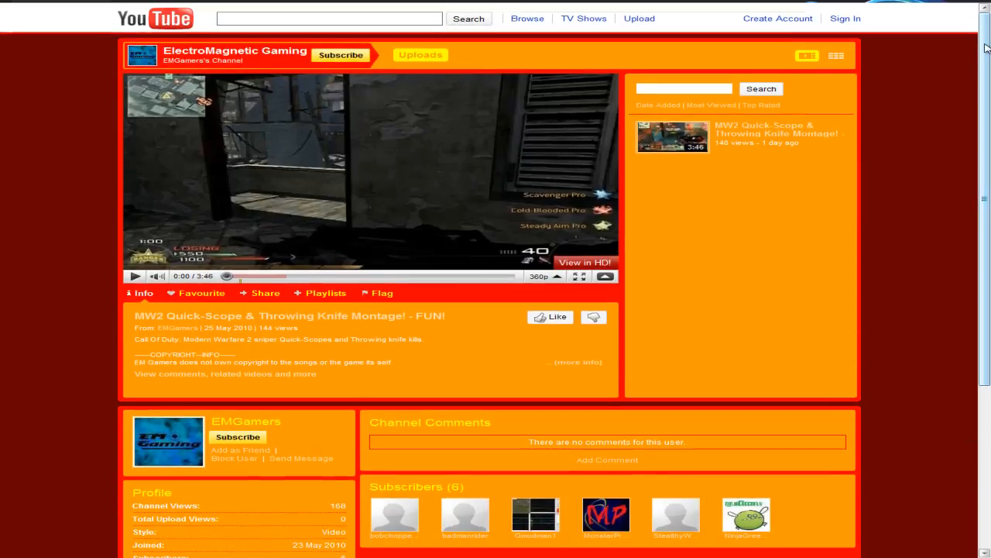
pyautogui.moveTo(985, 48); pyautogui.dragTo(988, 70)
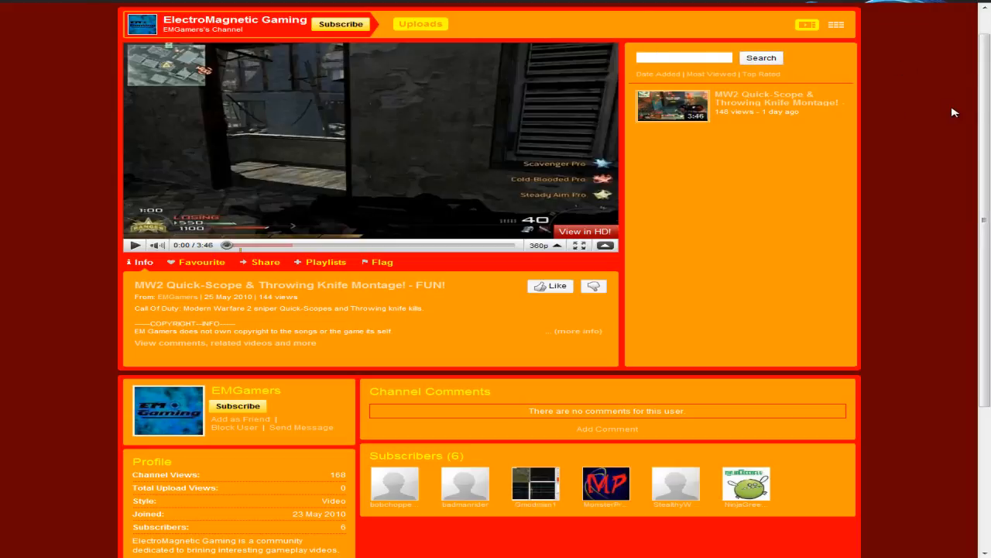
pyautogui.moveTo(984, 100); pyautogui.dragTo(984, 100)
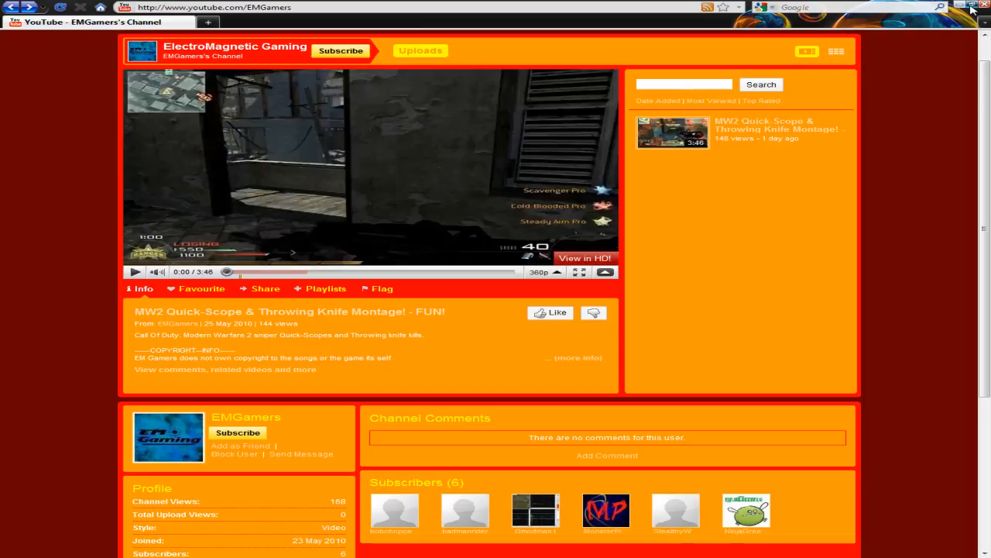
# Put the browser away, switch to Photoshop and create a new document 1360 pixels wide and 1520 pixels high
pyautogui.click(970, 6)
pyautogui.click(918, 10)
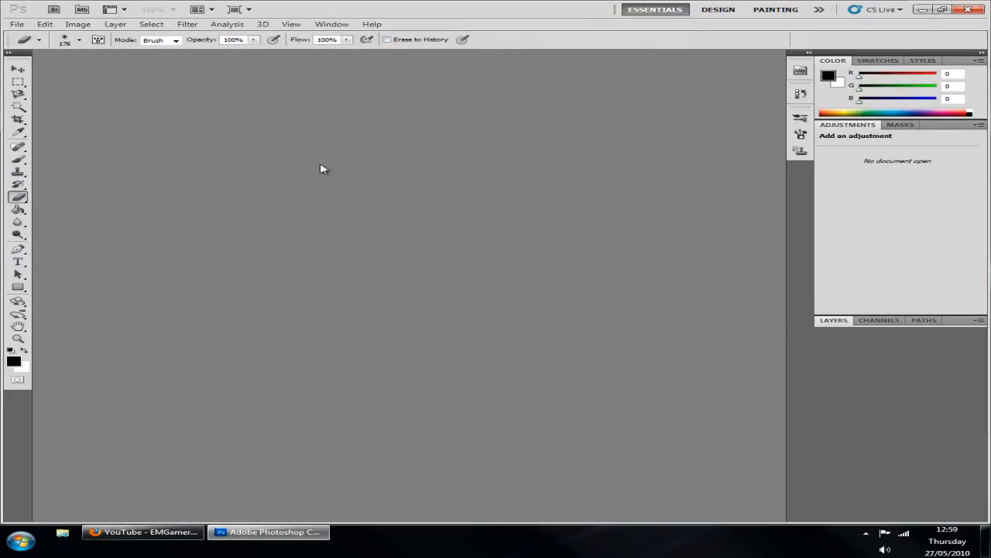
pyautogui.click(11, 22)
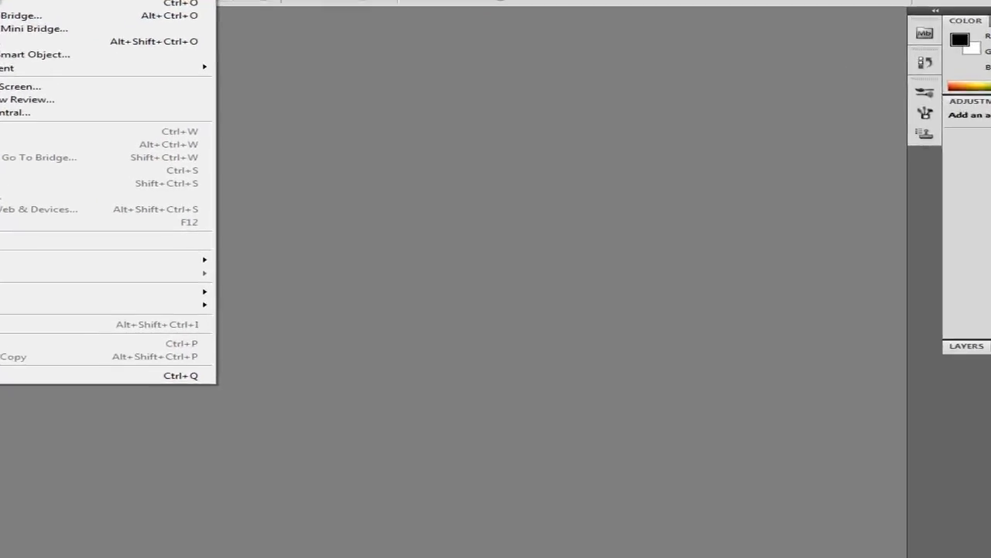
pyautogui.click(31, 34)
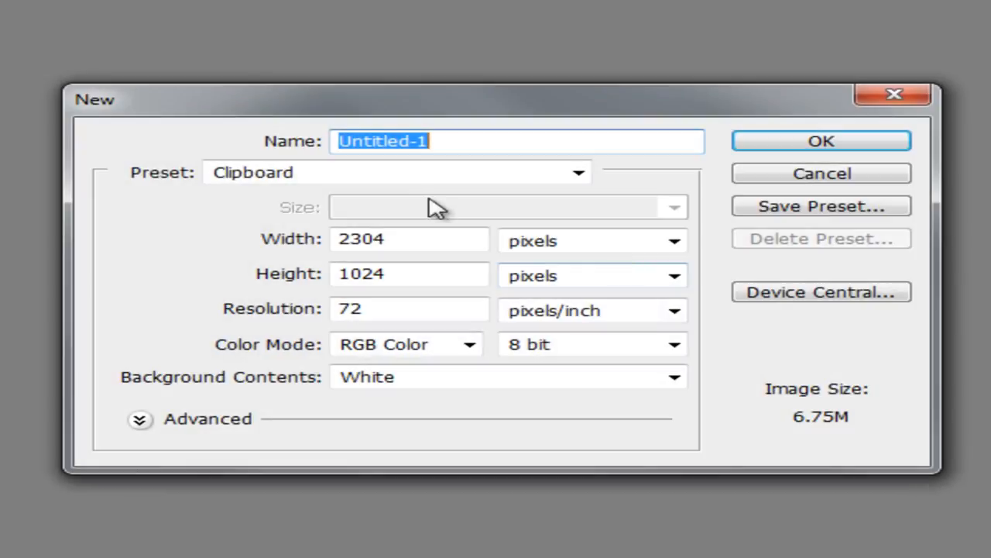
pyautogui.doubleClick(400, 237)
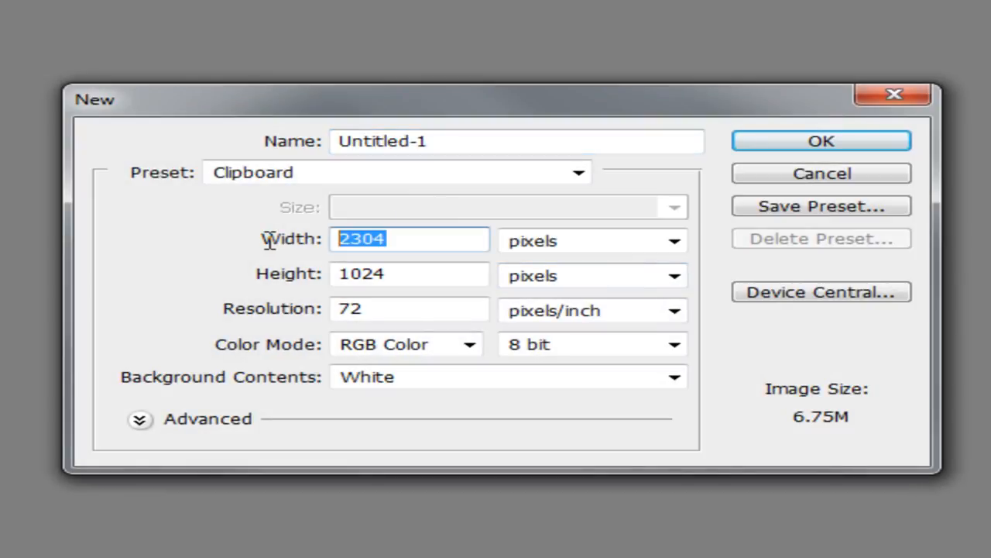
pyautogui.write('1360')
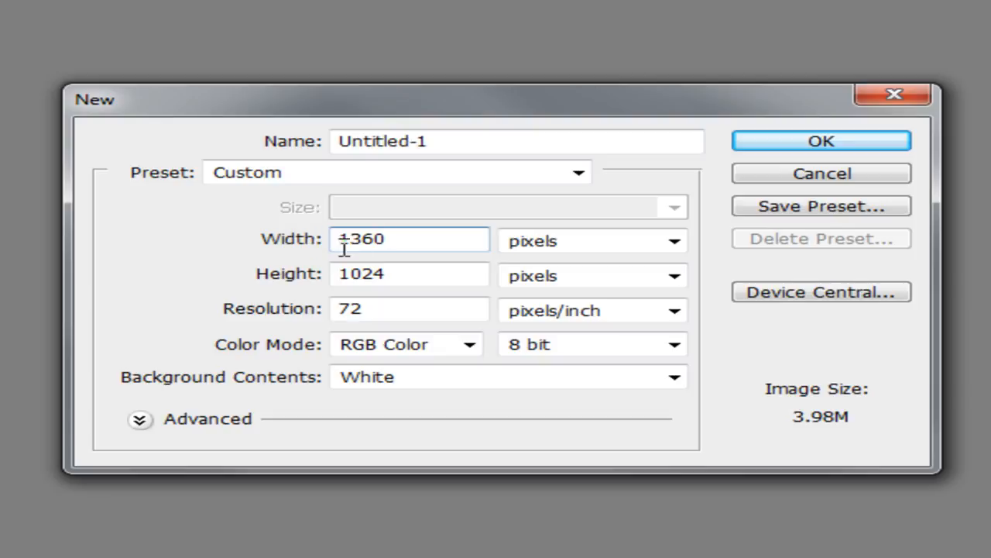
pyautogui.doubleClick(442, 268)
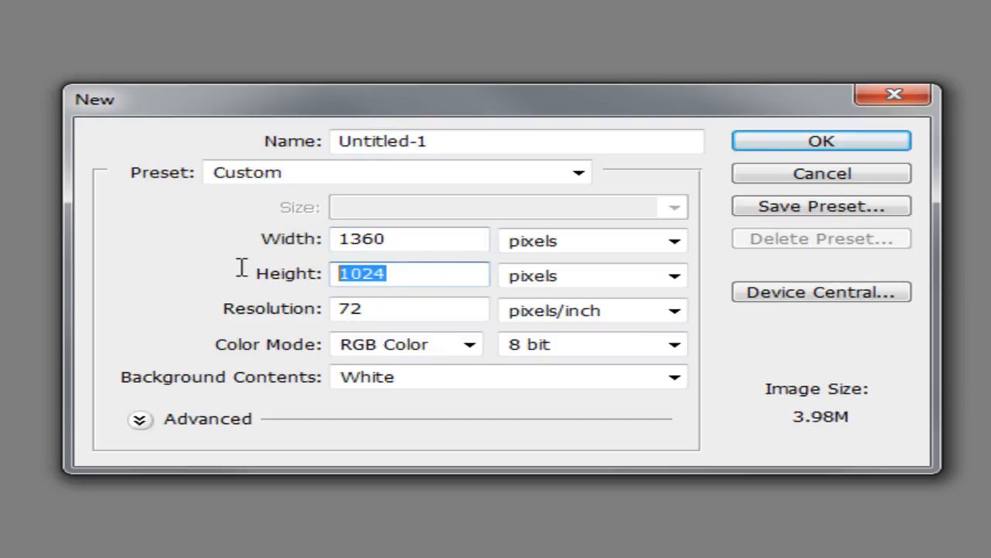
pyautogui.write('1520')
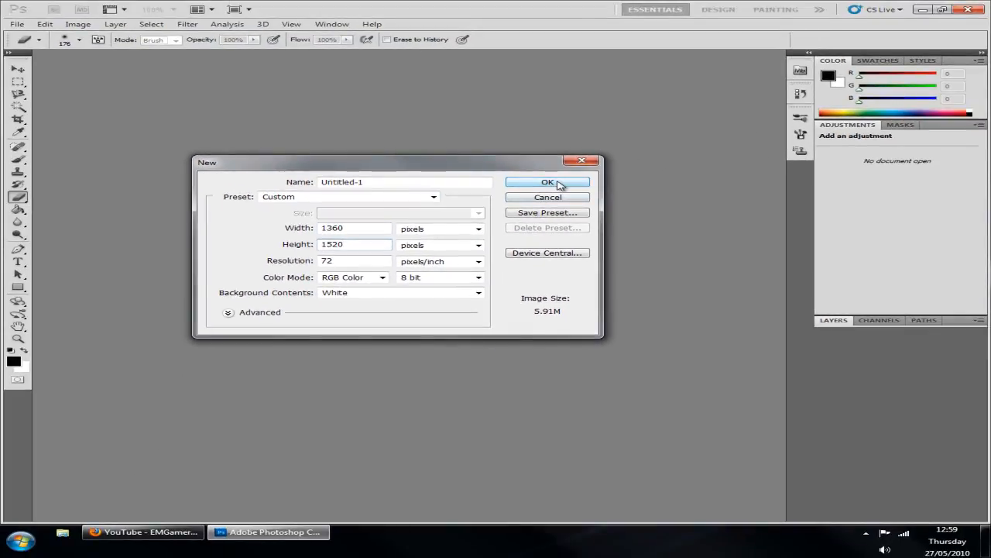
pyautogui.click(558, 184)
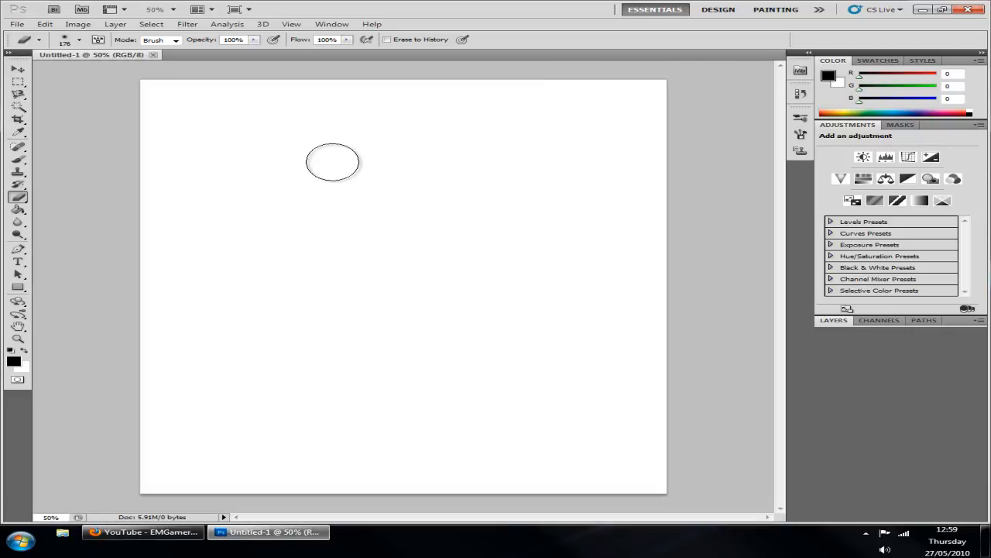
# Paste the captured screenshot and cut out its channel page area with a rectangular marquee, excluding the scrollbar and second monitor
pyautogui.hotkey('ctrl', 'v')
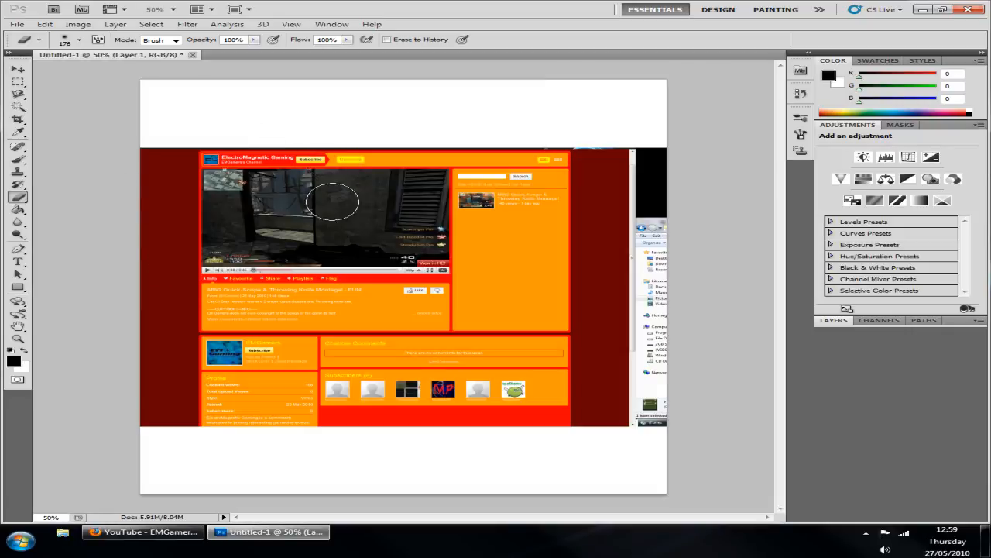
pyautogui.click(18, 81)
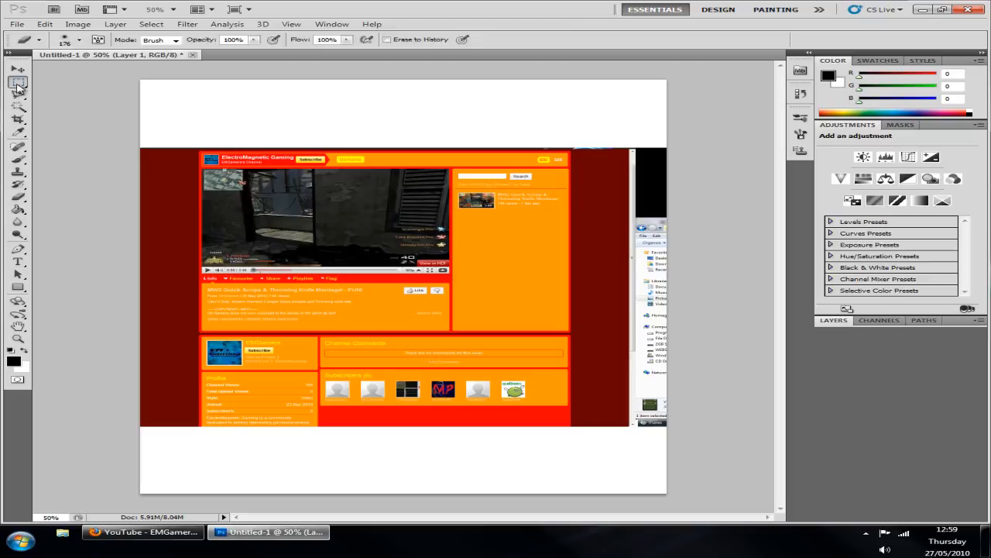
pyautogui.click(173, 9)
pyautogui.click(172, 49)
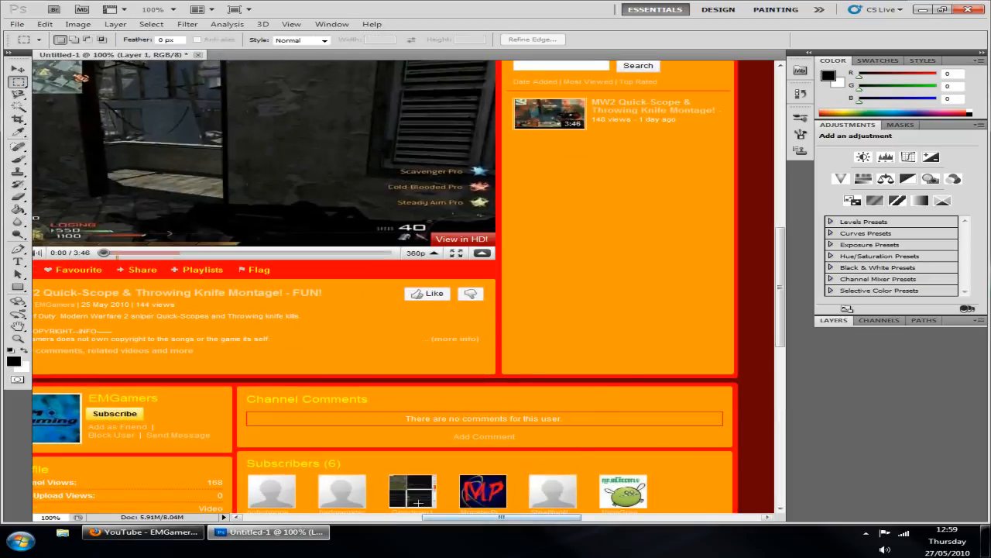
pyautogui.moveTo(461, 516); pyautogui.dragTo(358, 512)
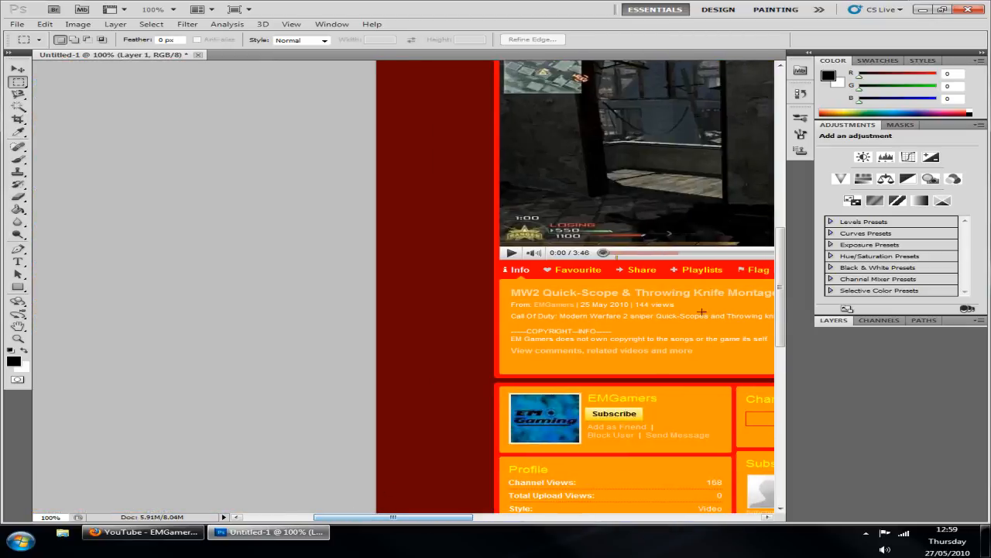
pyautogui.moveTo(781, 282); pyautogui.dragTo(781, 194)
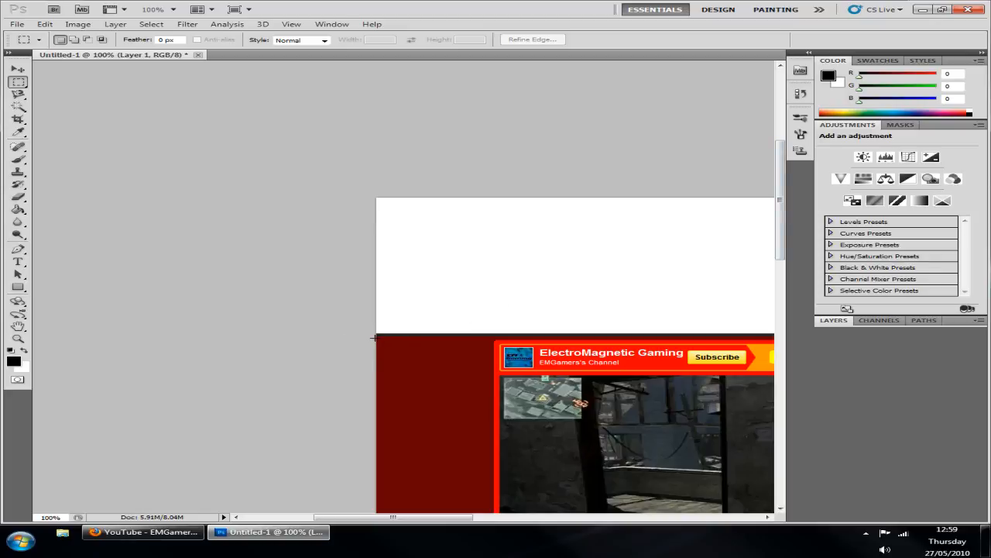
pyautogui.moveTo(577, 385); pyautogui.dragTo(632, 184)
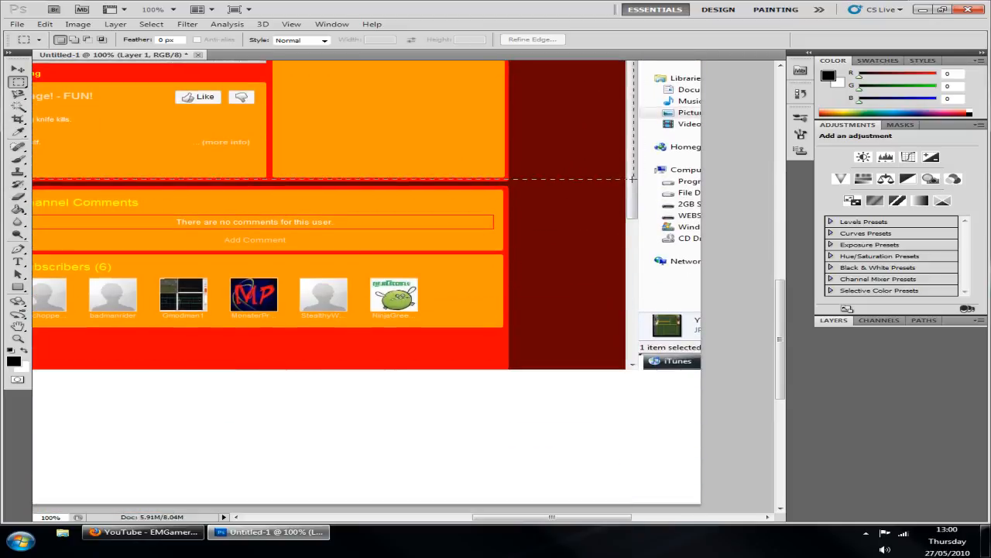
pyautogui.moveTo(608, 335); pyautogui.dragTo(627, 375)
pyautogui.moveTo(626, 371); pyautogui.dragTo(625, 370)
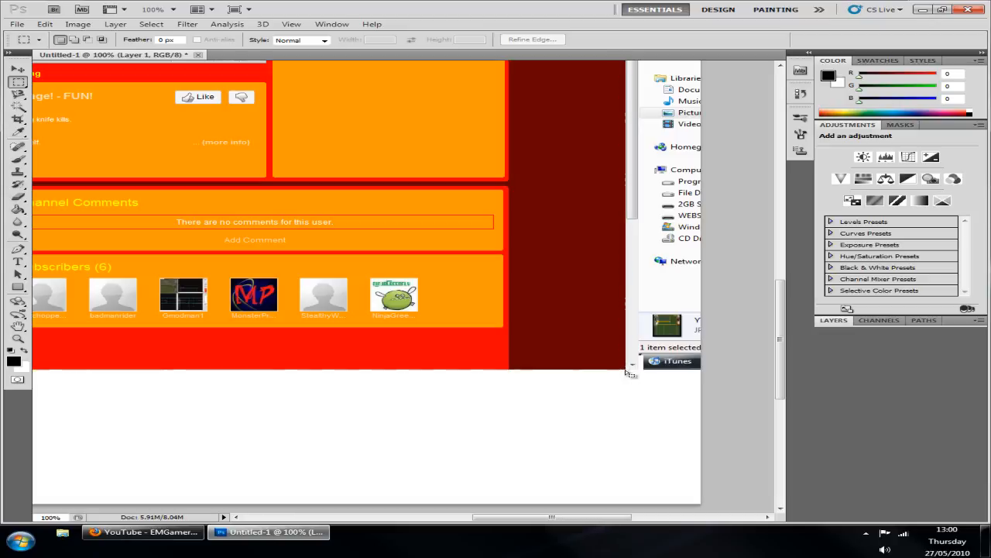
pyautogui.hotkey('ctrl', 'x')
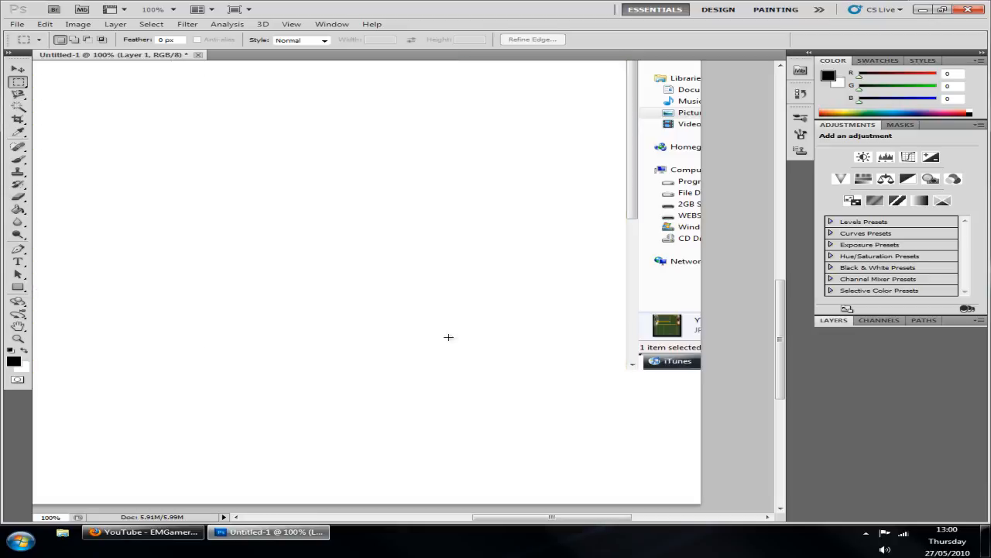
# Create a new document named youtube, 1360 pixels wide and 1520 pixels high
pyautogui.click(17, 26)
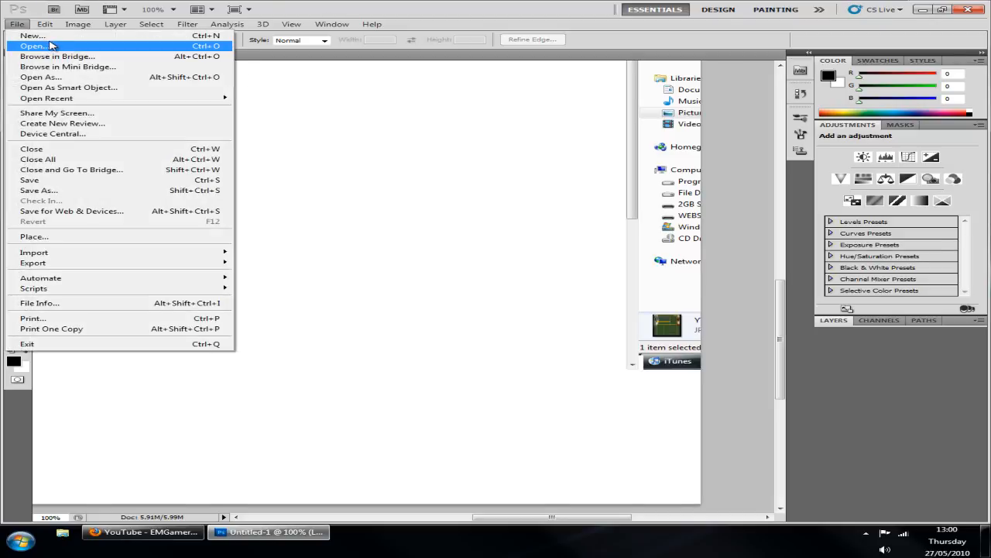
pyautogui.click(49, 46)
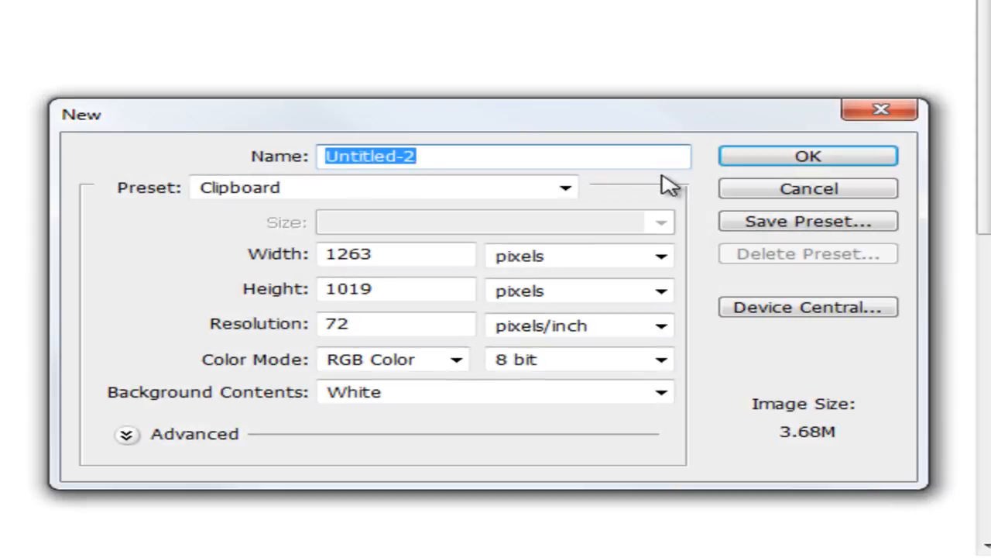
pyautogui.write('youtube')
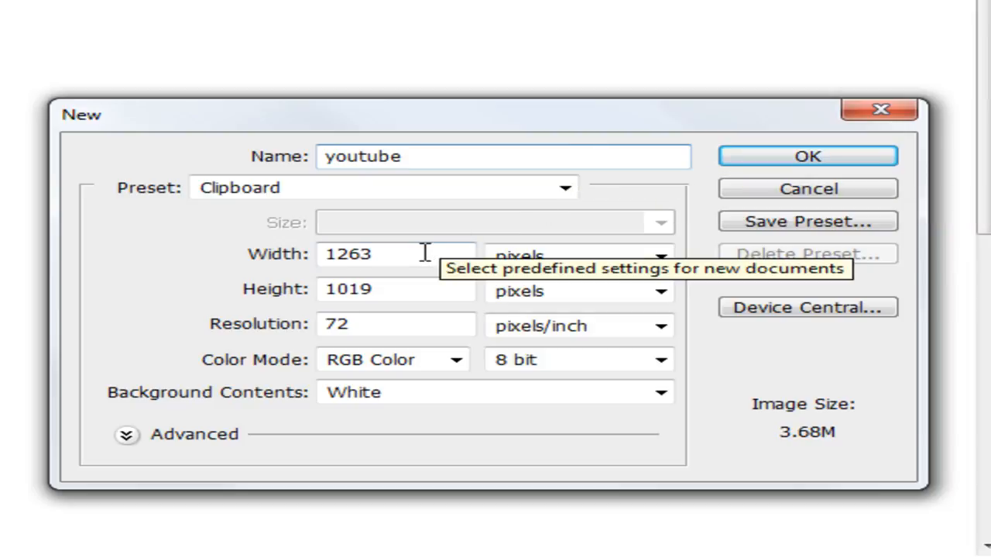
pyautogui.click(426, 254)
pyautogui.write('1360')
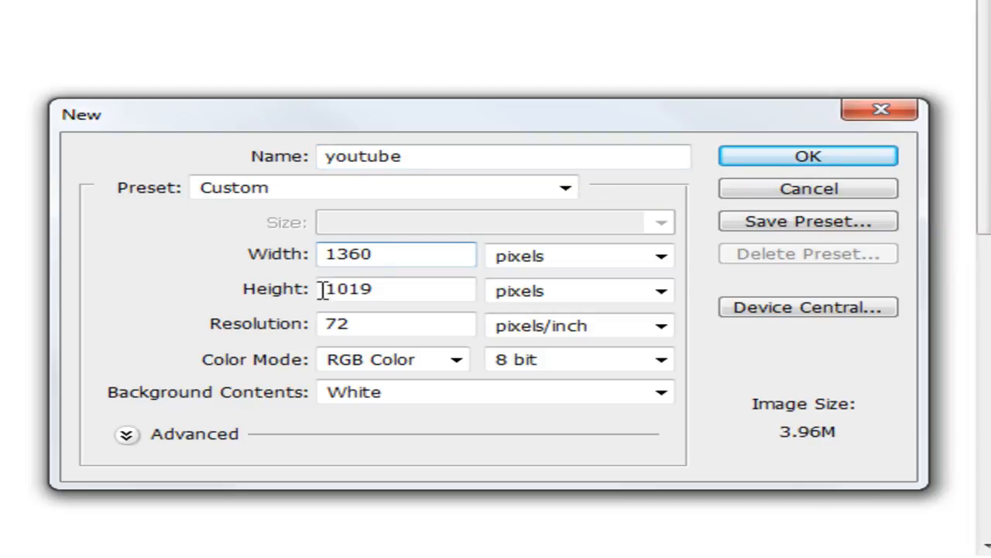
pyautogui.press('Tab')
pyautogui.write('1520')
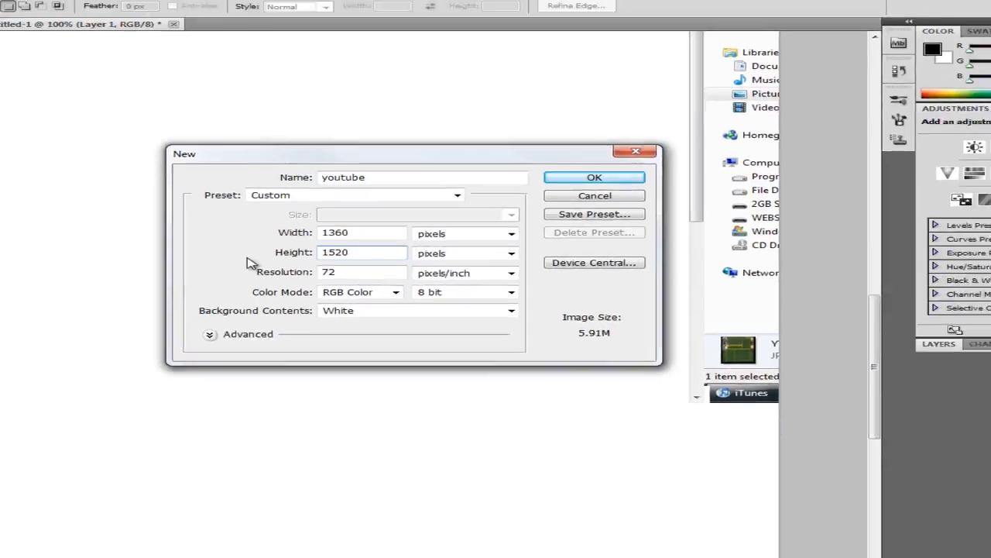
pyautogui.press('Return')
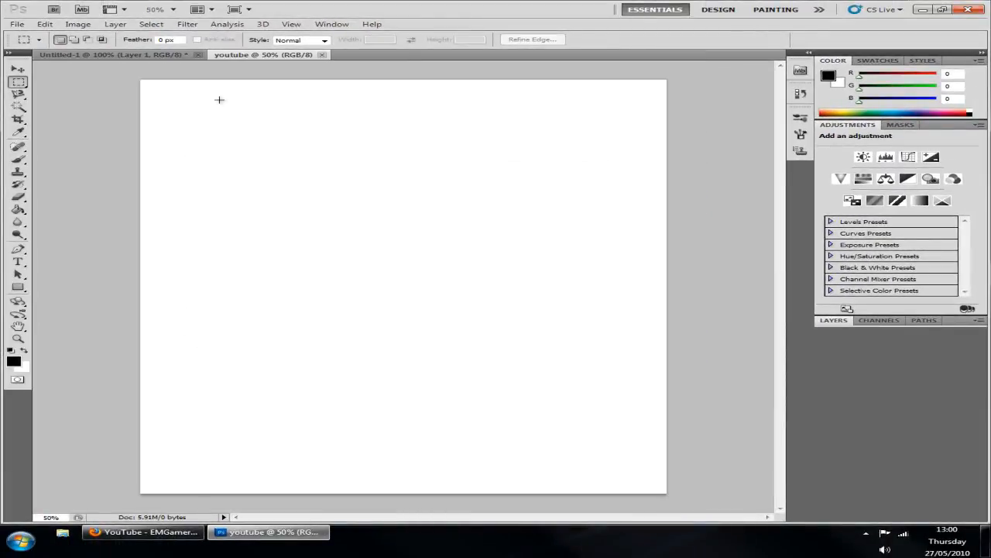
# Paste the cut channel page area into the new document and move it up to the canvas's top edge
pyautogui.hotkey('ctrl', 'v')
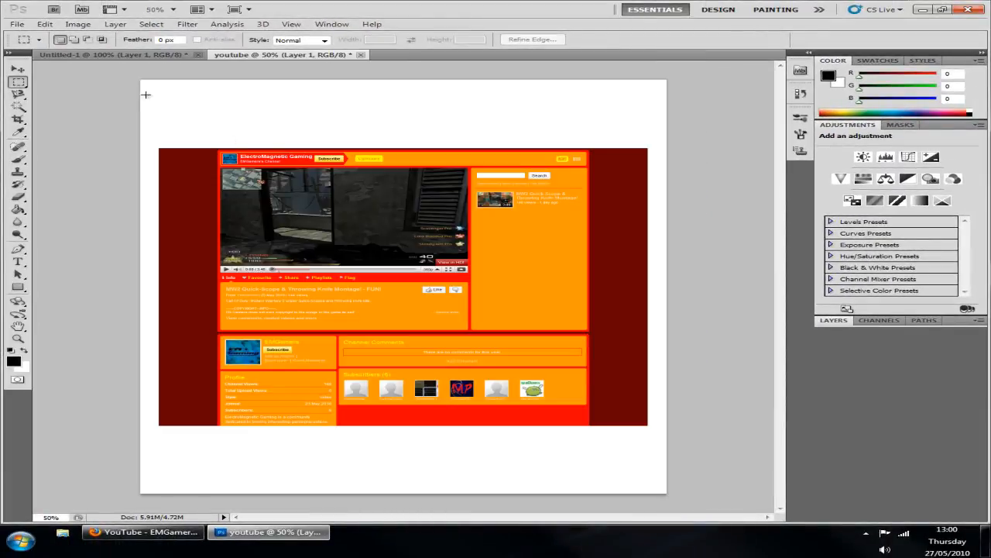
pyautogui.click(17, 70)
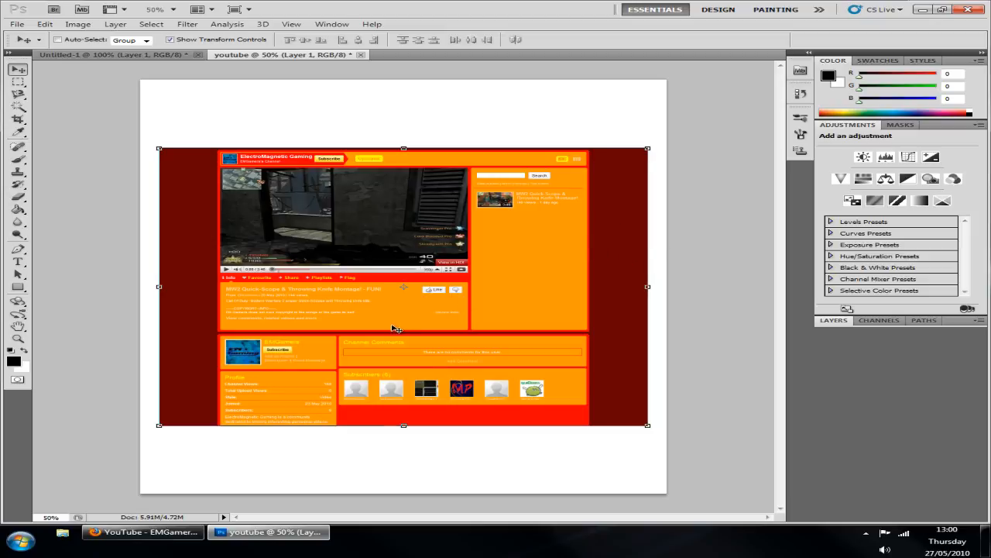
pyautogui.moveTo(395, 330); pyautogui.dragTo(395, 262)
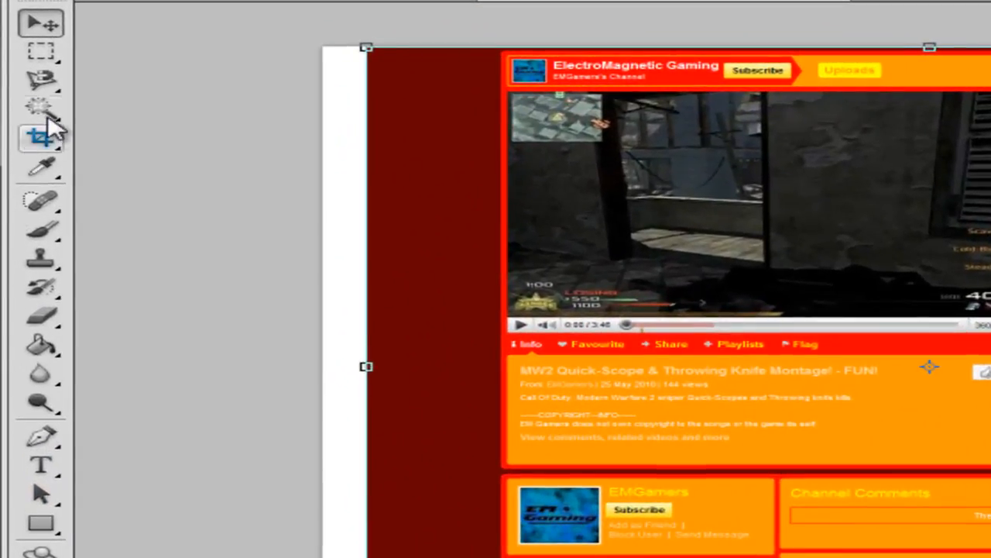
# Select the red borders of both the upper and lower channel boxes with the Magic Wand at tolerance 6
pyautogui.click(24, 105)
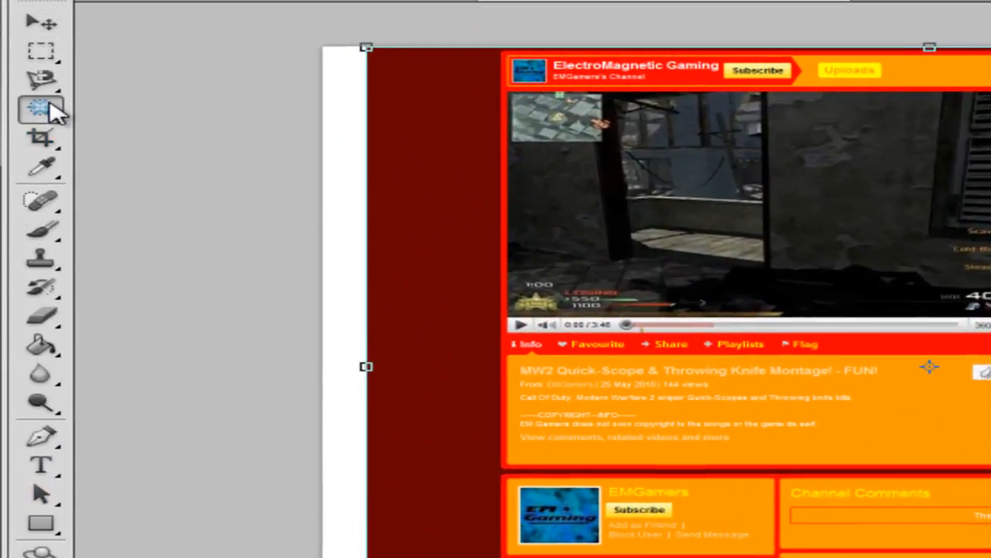
pyautogui.click(36, 107)
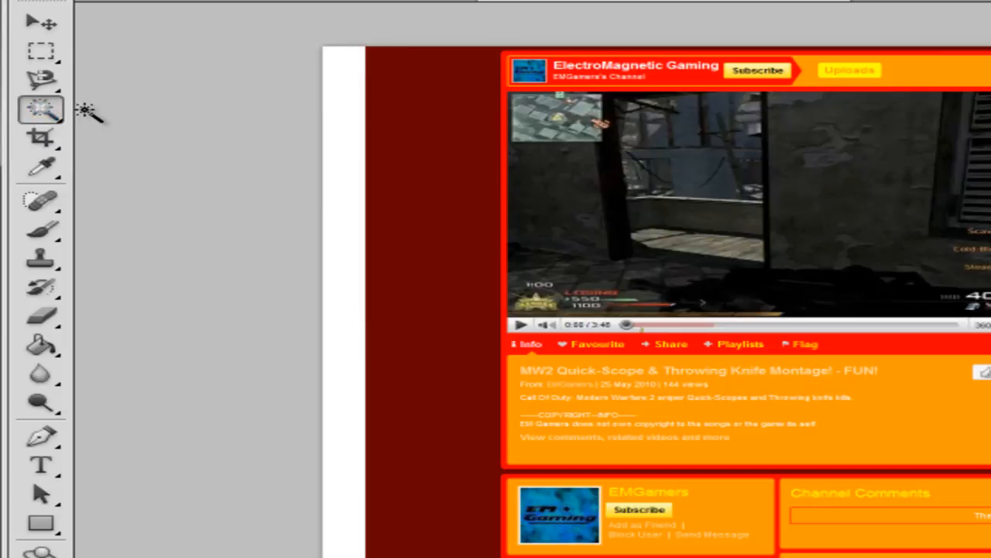
pyautogui.click(46, 110)
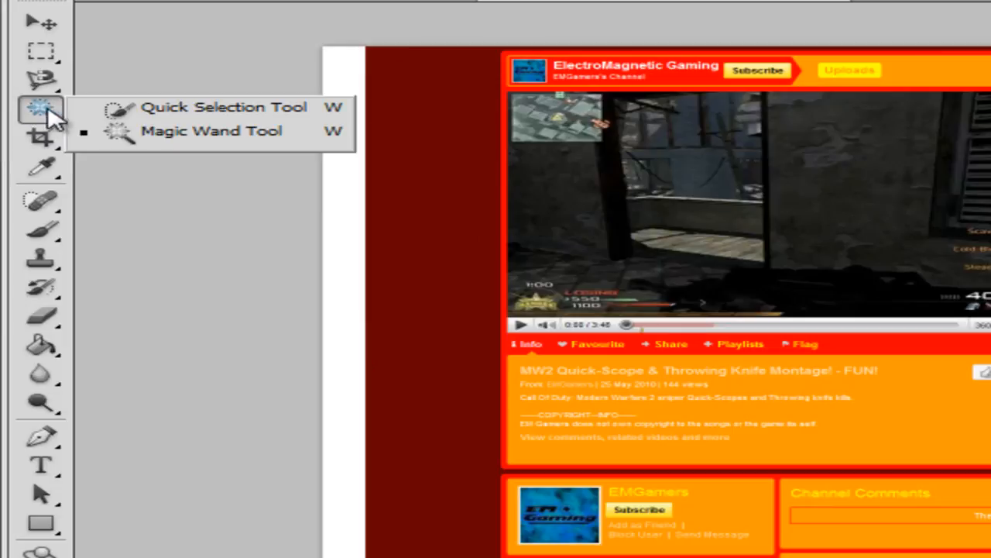
pyautogui.click(208, 133)
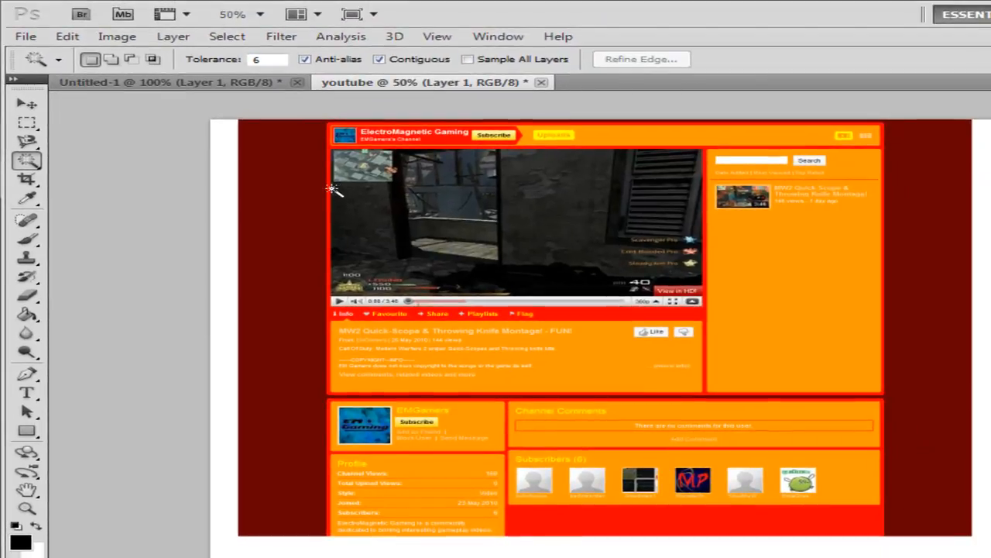
pyautogui.click(328, 190)
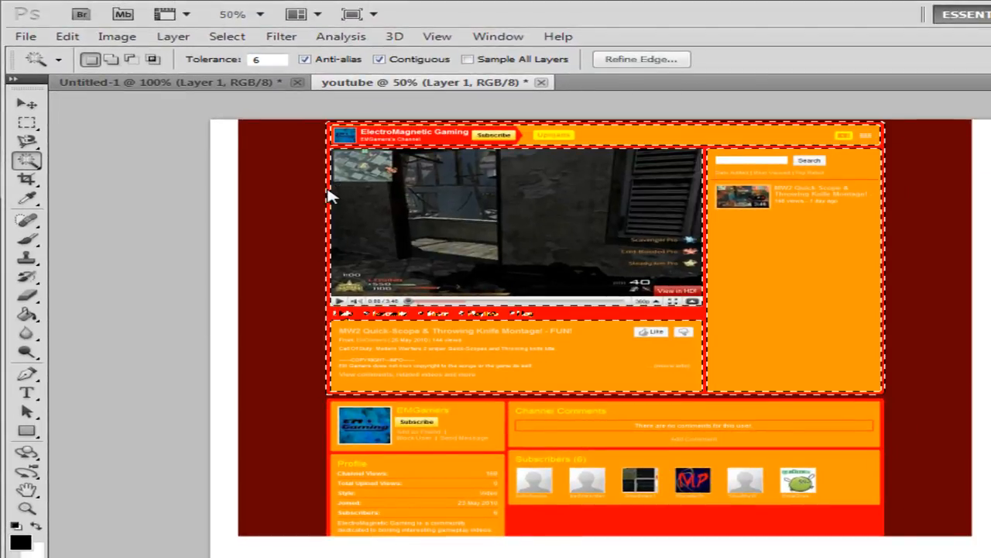
pyautogui.press('shift')
pyautogui.keyDown('shift'); pyautogui.click(328, 416); pyautogui.keyUp('shift')
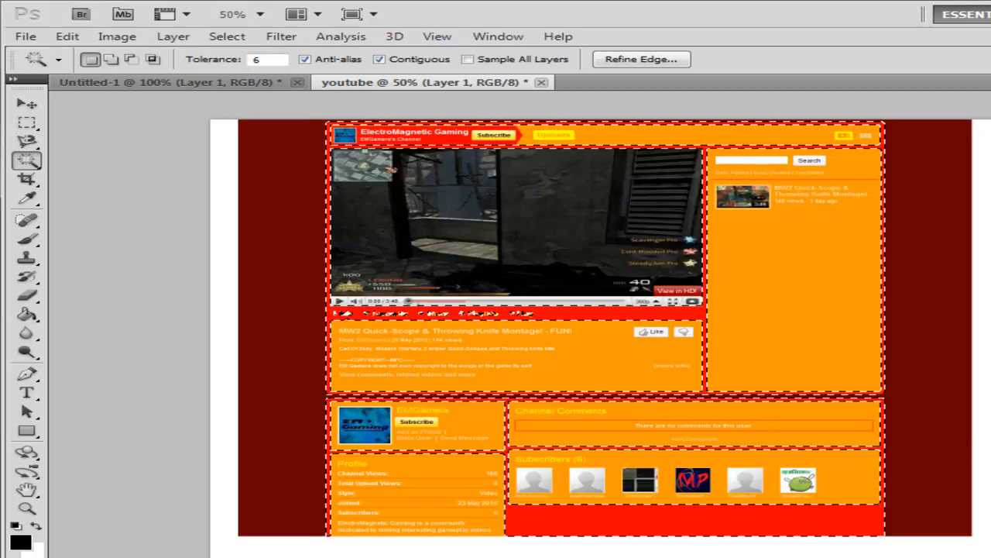
# Invert the selection and delete everything except the red box borders, then clear the selection
pyautogui.hotkey('ctrl', 'shift', 'i')
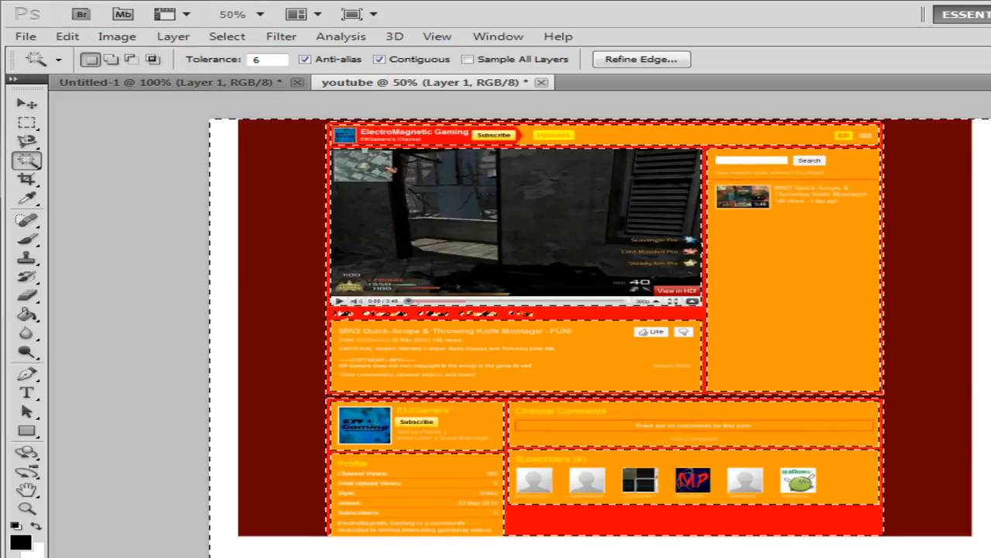
pyautogui.press('Delete')
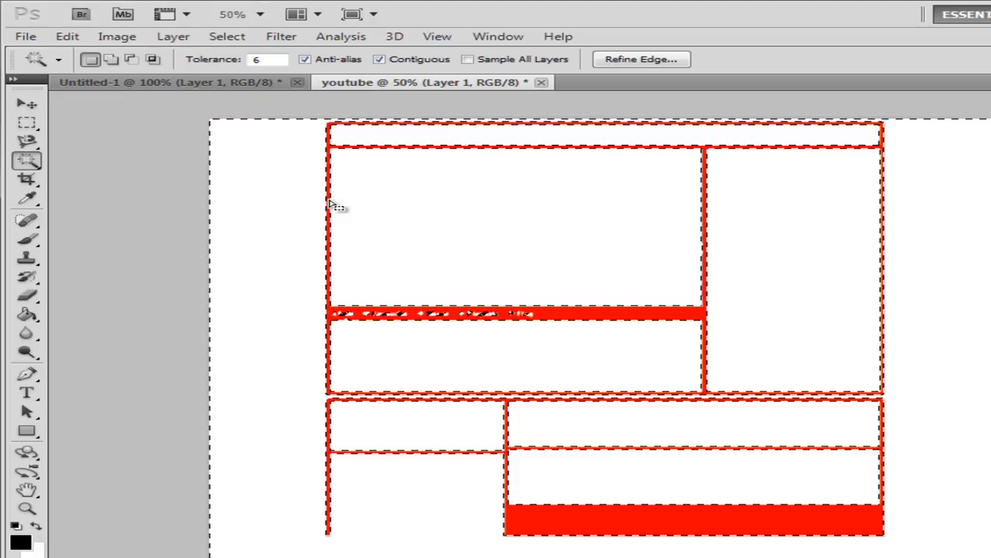
pyautogui.click(166, 226)
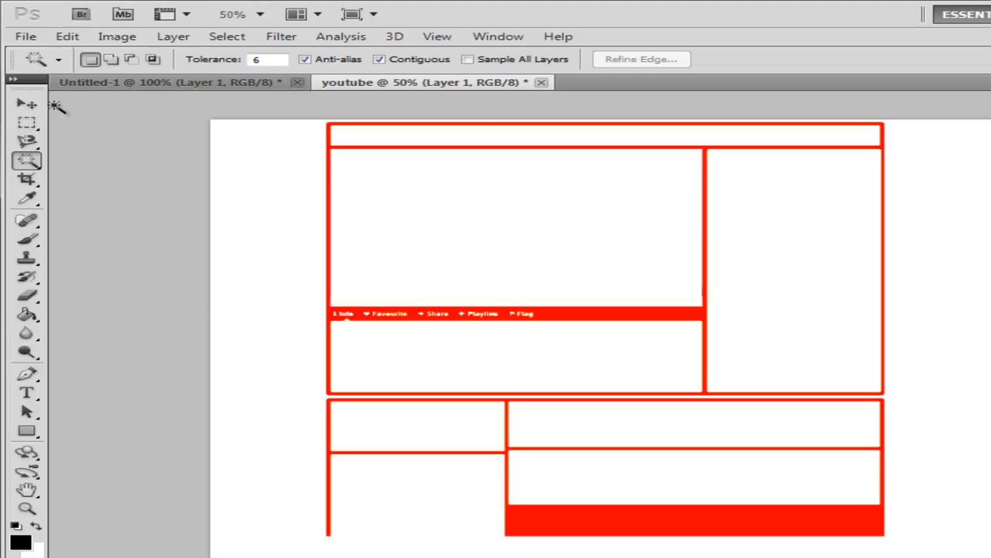
# At 100% zoom, marquee a plain patch of the red bar beyond the Flag label
pyautogui.click(260, 14)
pyautogui.click(267, 71)
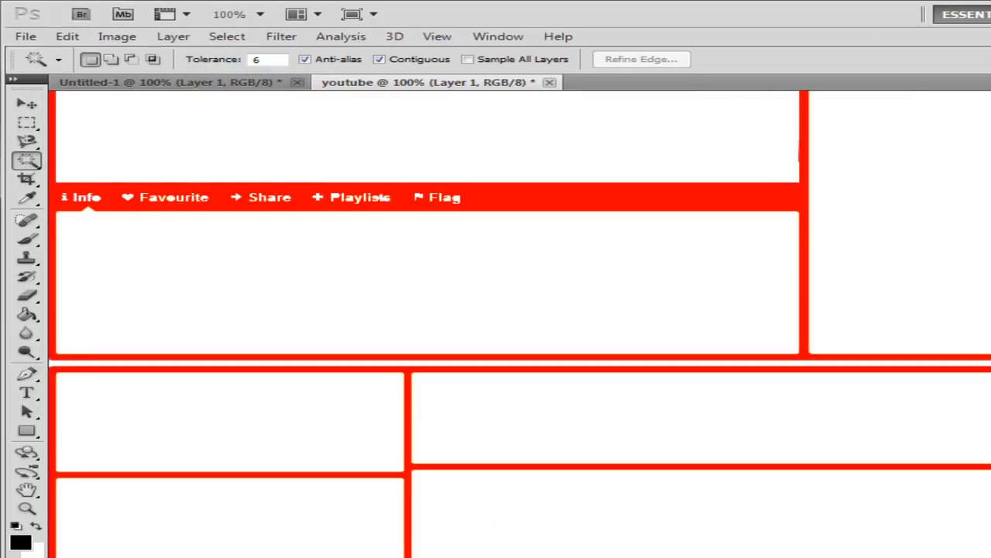
pyautogui.hscroll(-5, 495, 325)
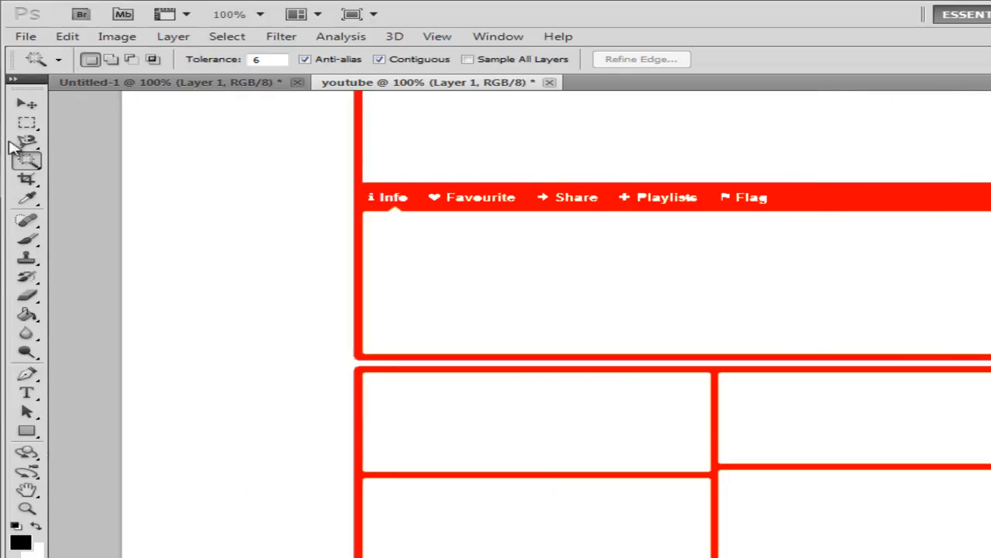
pyautogui.click(27, 125)
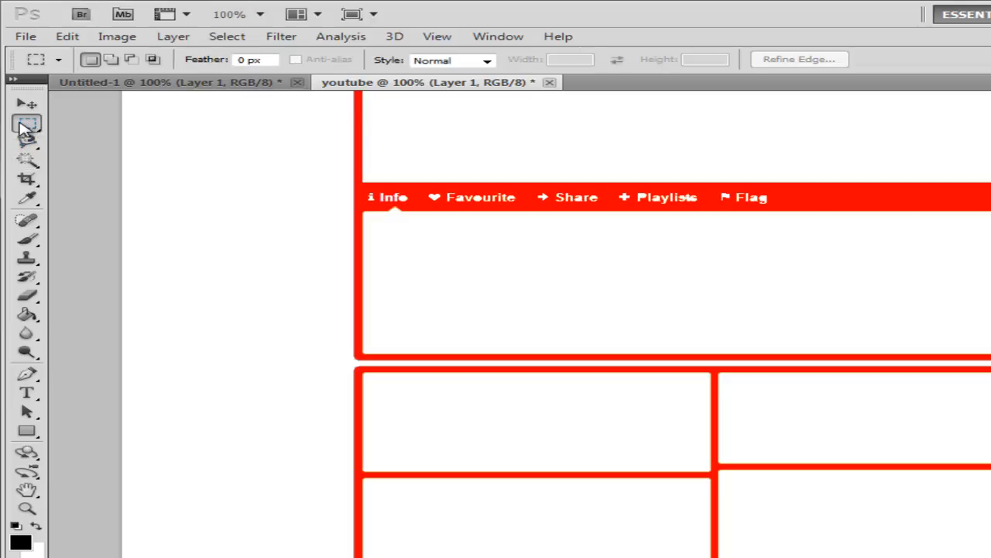
pyautogui.rightClick(24, 129)
pyautogui.click(230, 128)
pyautogui.moveTo(930, 220); pyautogui.dragTo(933, 230)
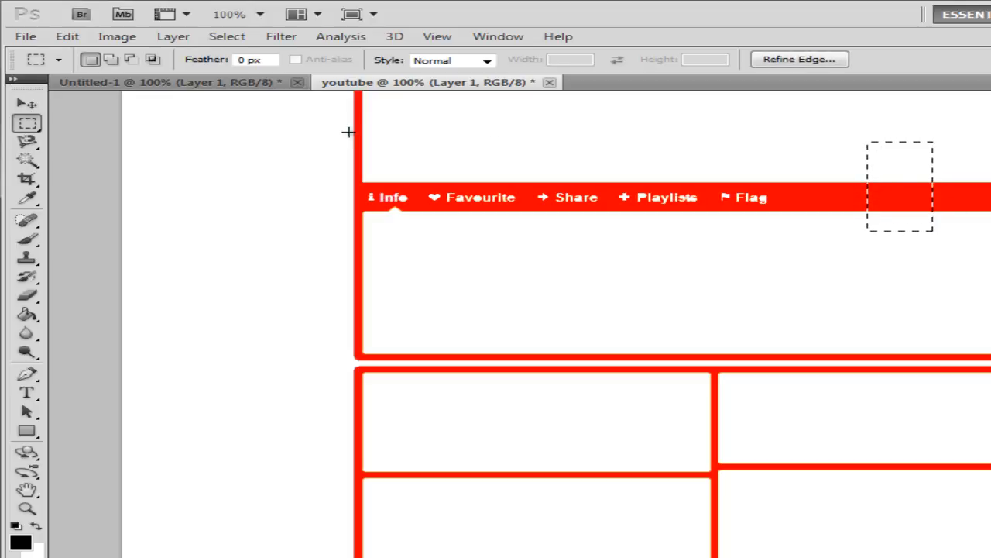
# Stretch the selected red patch across the bar to cover the Info to Flag labels, then apply and deselect
pyautogui.click(26, 107)
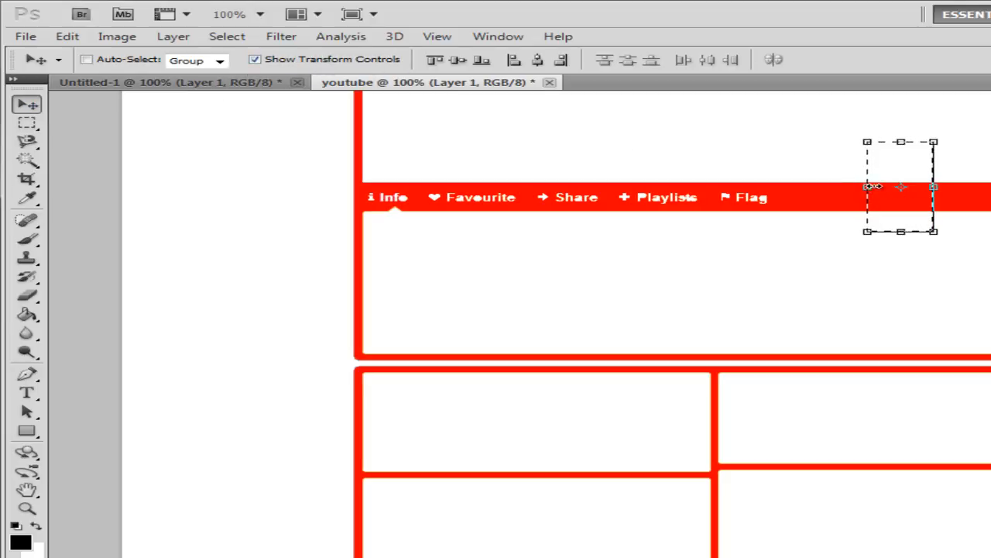
pyautogui.moveTo(871, 187); pyautogui.dragTo(371, 198)
pyautogui.click(27, 103)
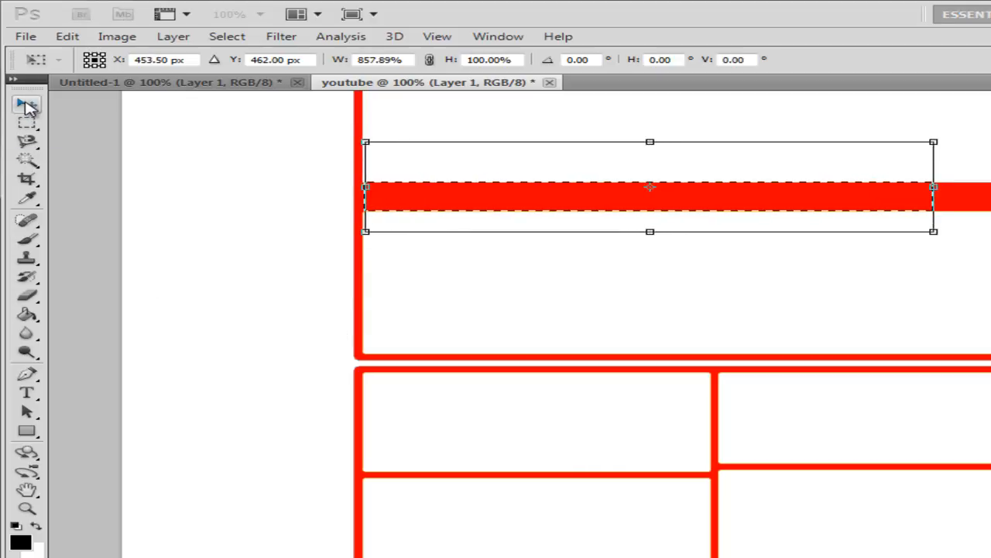
pyautogui.click(626, 306)
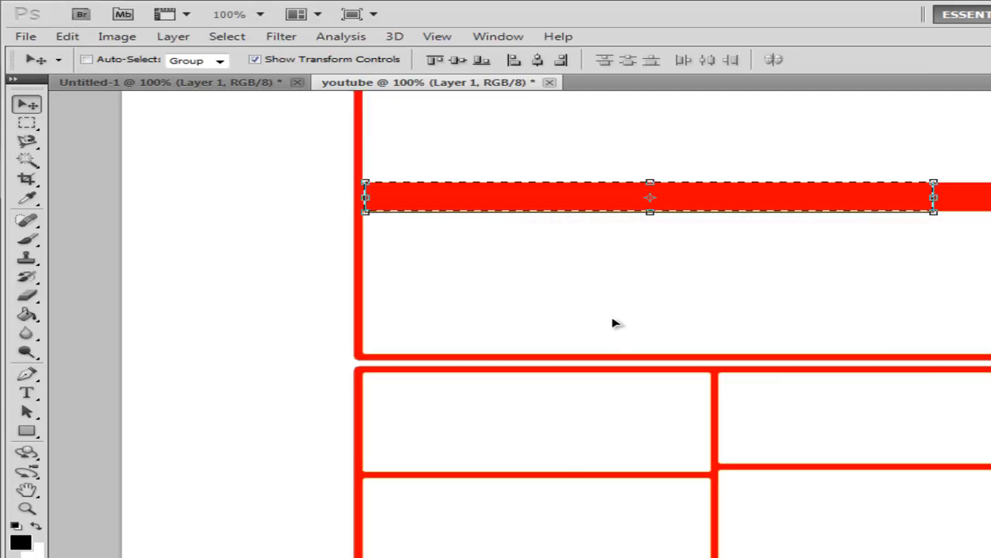
pyautogui.hotkey('ctrl', 'd')
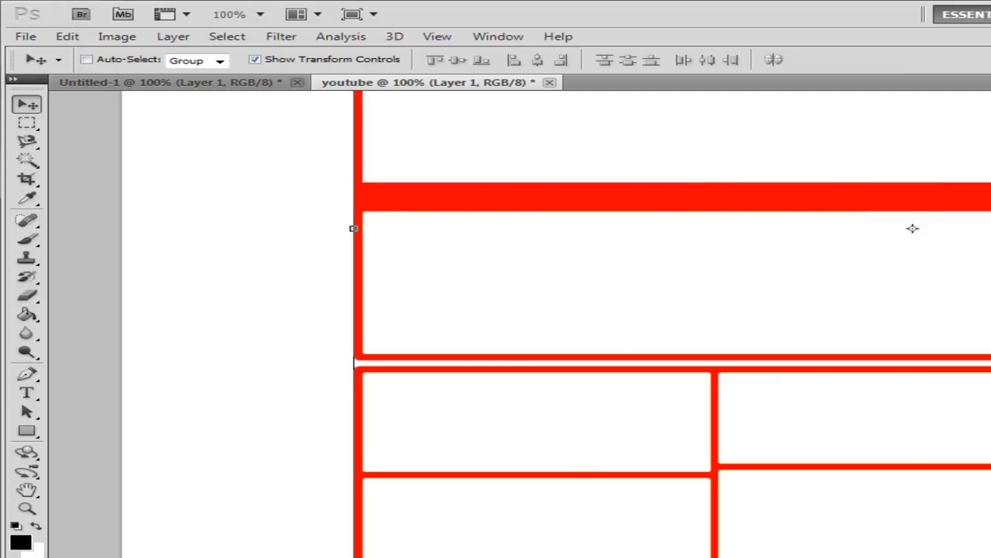
# After checking the channel page in Firefox, erase the lower-right box's divider, solid red block and edge ends with a hard round 176 px eraser
pyautogui.moveTo(913, 229); pyautogui.dragTo(474, 229)
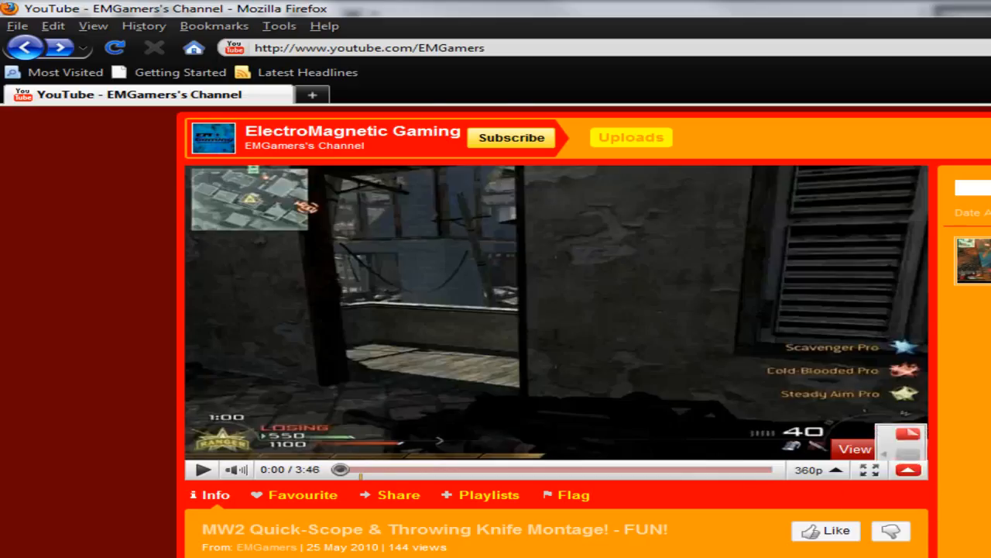
pyautogui.scroll(-5, 868, 455)
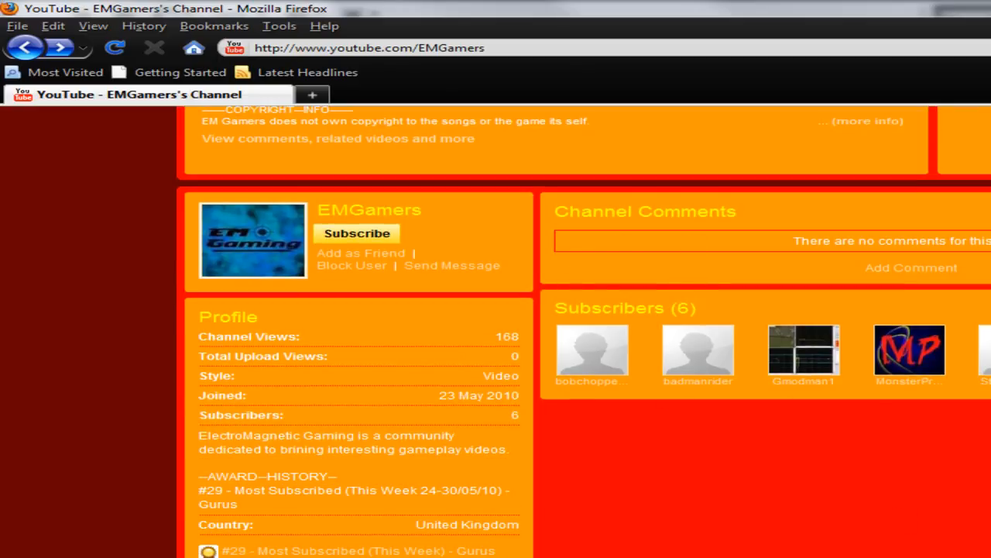
pyautogui.hotkey('alt', 'Tab')
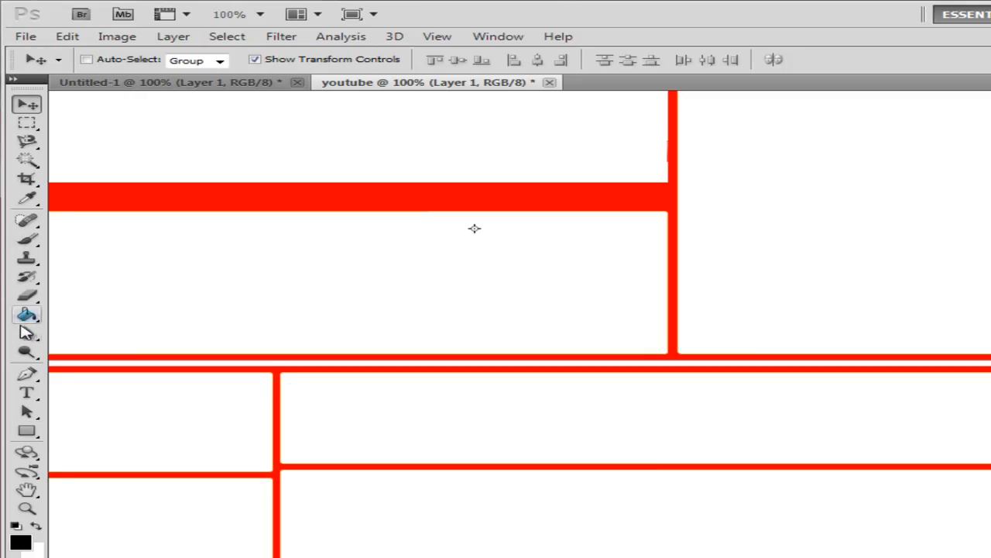
pyautogui.click(26, 296)
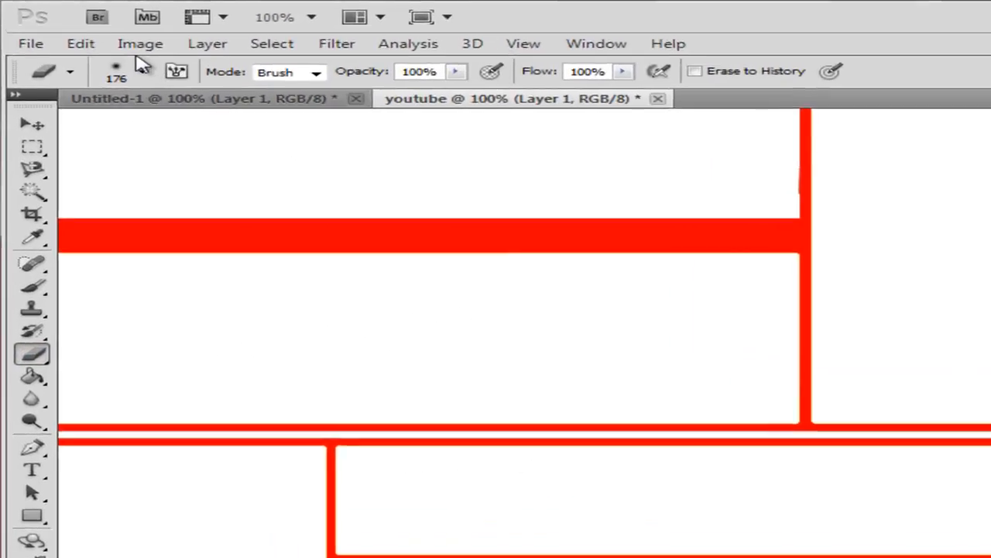
pyautogui.click(119, 60)
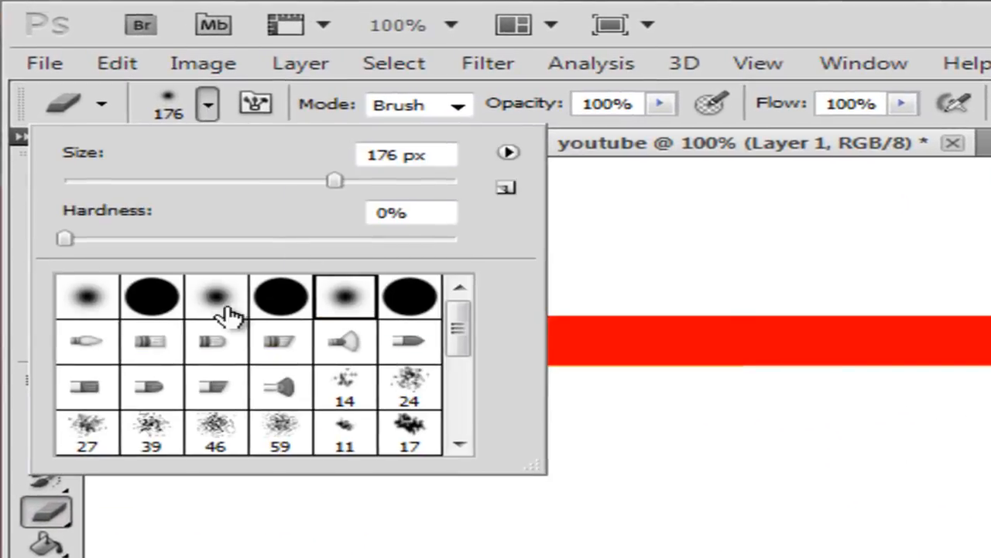
pyautogui.click(395, 298)
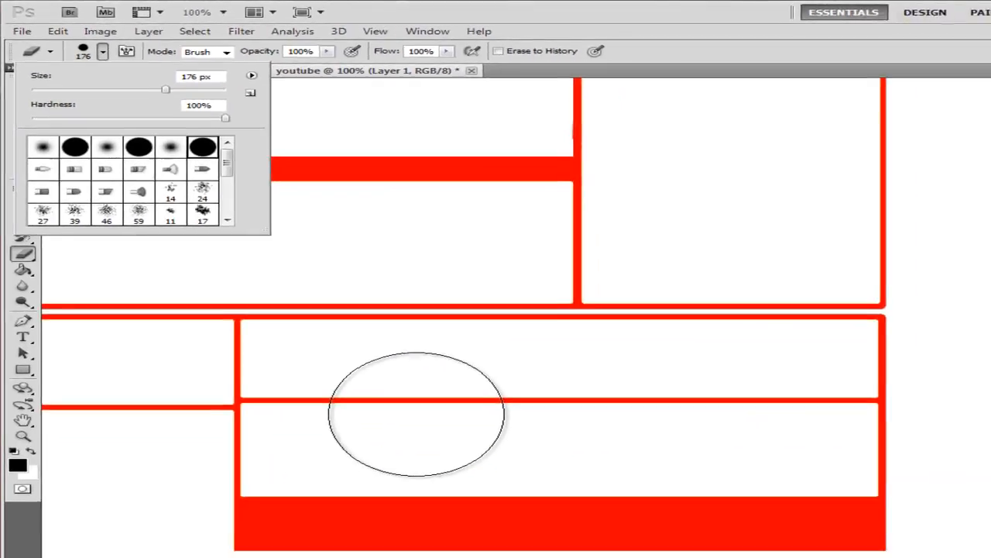
pyautogui.moveTo(418, 407)
pyautogui.mouseDown()
pyautogui.moveTo(519, 386)
pyautogui.moveTo(771, 387)
pyautogui.moveTo(325, 395)
pyautogui.moveTo(501, 430)
pyautogui.moveTo(555, 424)
pyautogui.moveTo(536, 349)
pyautogui.moveTo(417, 548)
pyautogui.moveTo(435, 521)
pyautogui.moveTo(568, 472)
pyautogui.moveTo(639, 544)
pyautogui.moveTo(706, 525)
pyautogui.moveTo(768, 486)
pyautogui.moveTo(778, 535)
pyautogui.moveTo(855, 544)
pyautogui.moveTo(165, 543)
pyautogui.mouseUp()
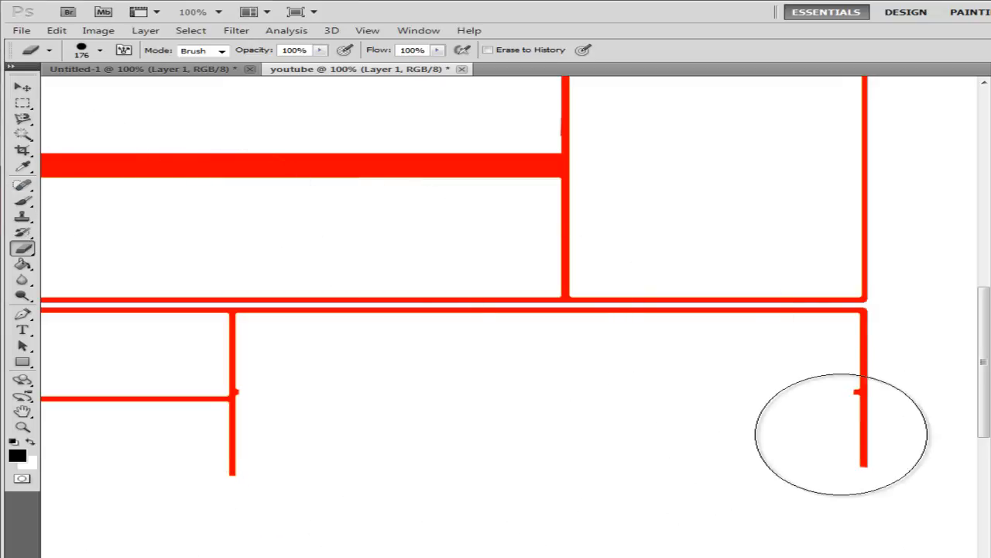
pyautogui.moveTo(859, 436); pyautogui.dragTo(859, 453)
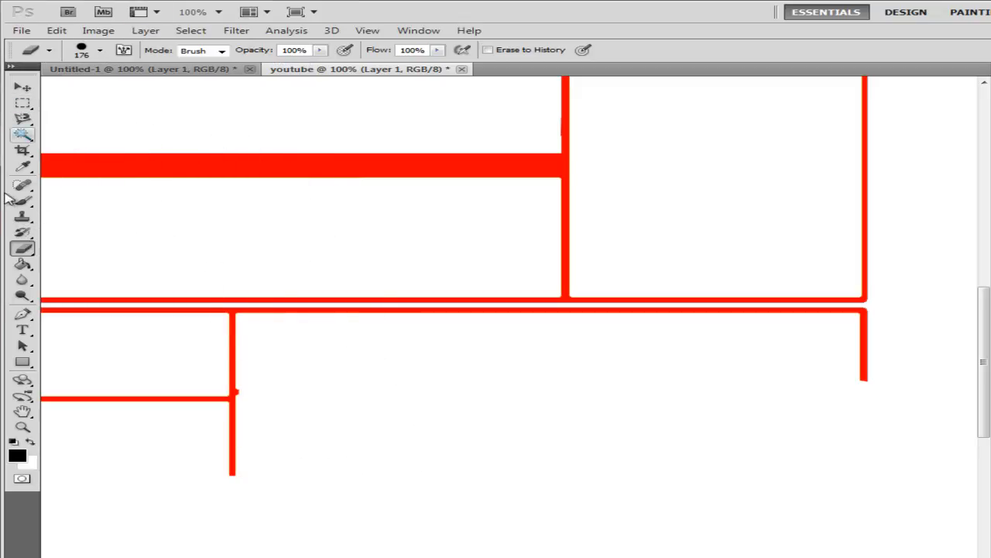
# Erase the leftover red stub beside the lower box's vertical divider with a hard 8 px eraser
pyautogui.click(22, 426)
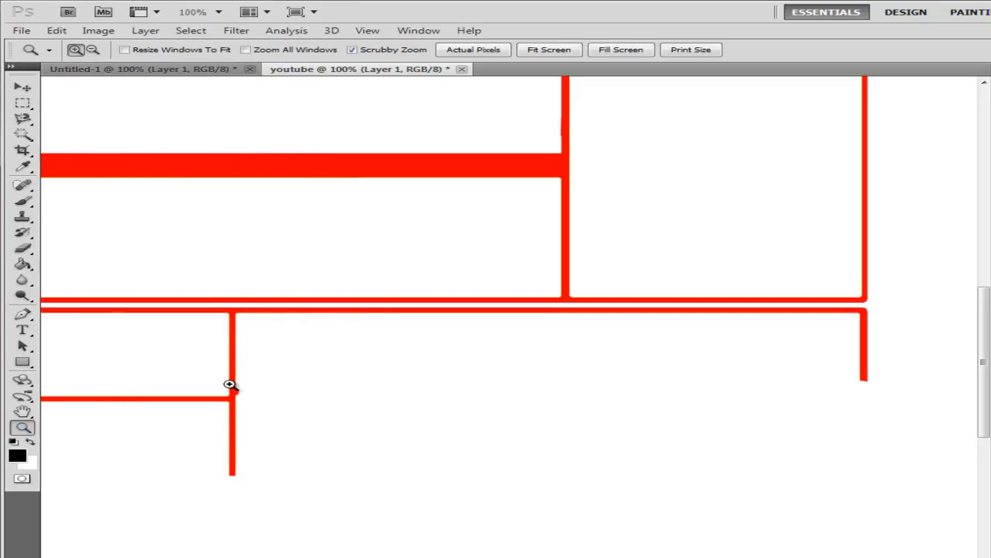
pyautogui.moveTo(229, 384); pyautogui.dragTo(443, 440)
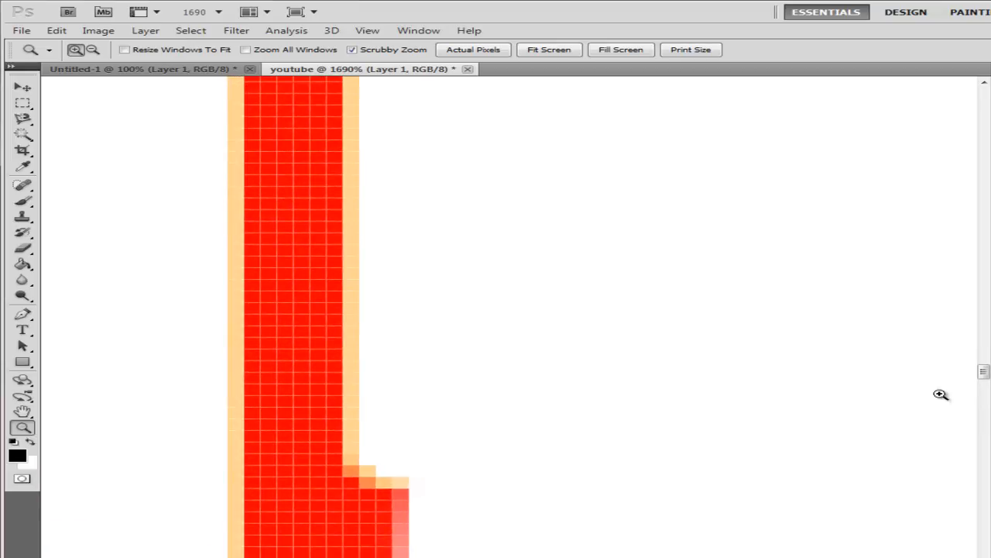
pyautogui.scroll(-5, 338, 281)
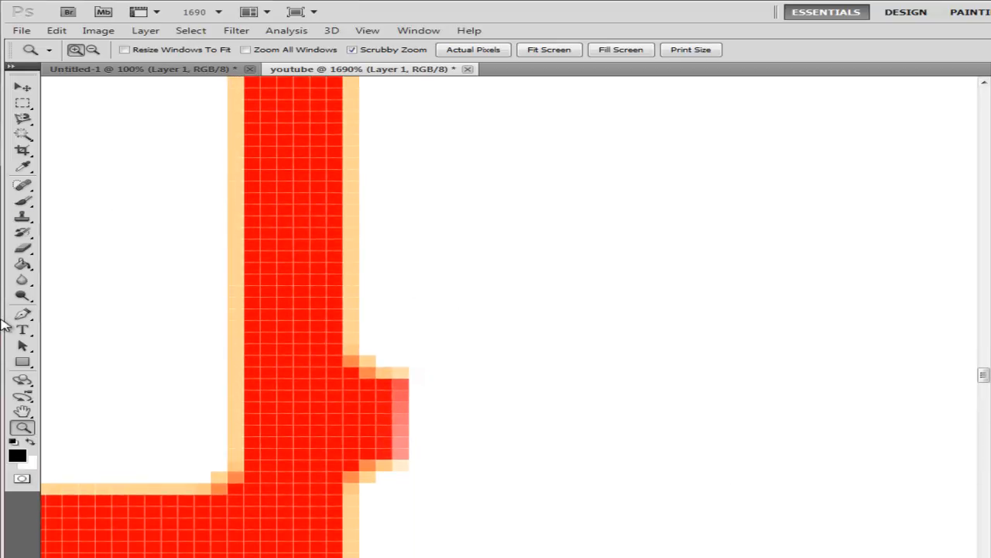
pyautogui.click(29, 246)
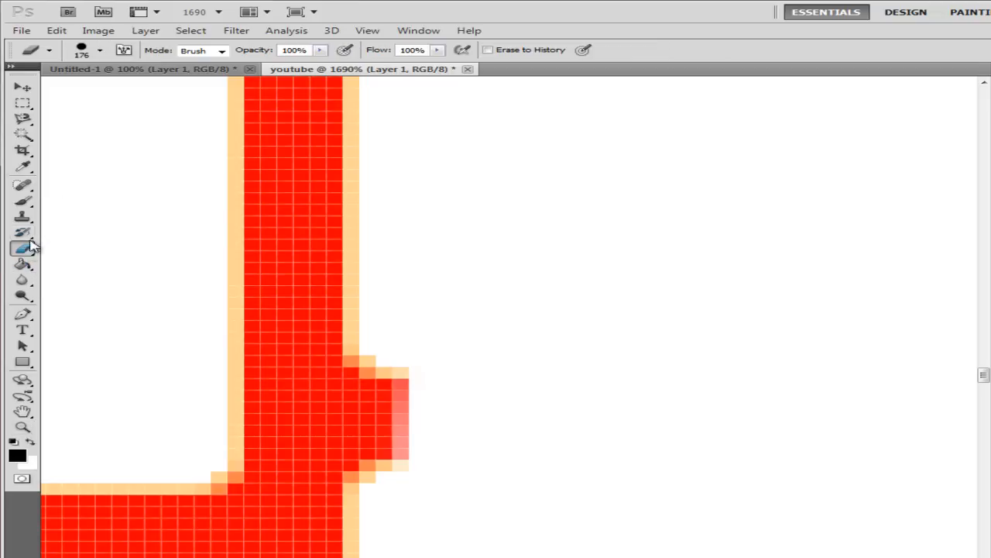
pyautogui.click(101, 51)
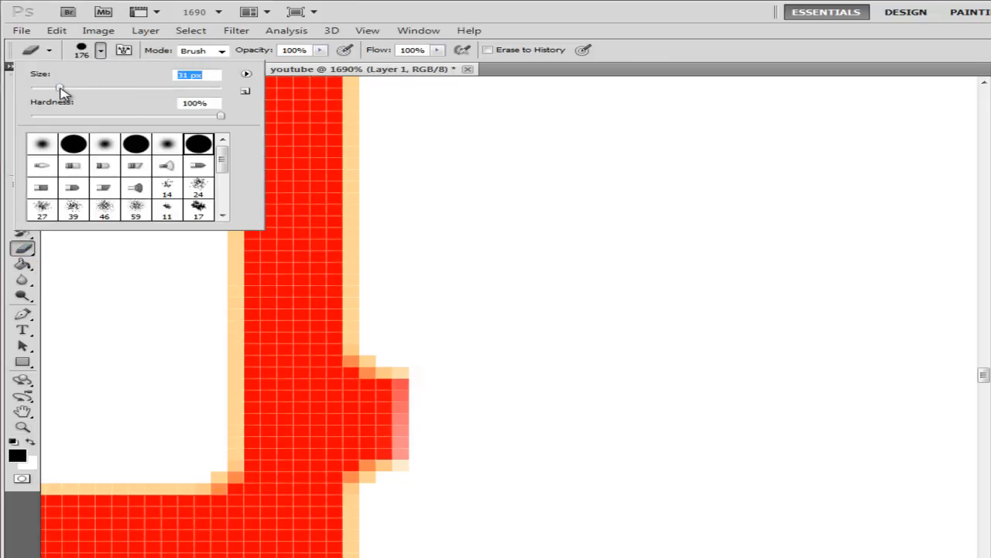
pyautogui.moveTo(62, 90); pyautogui.dragTo(60, 89)
pyautogui.click(40, 91)
pyautogui.moveTo(405, 370)
pyautogui.mouseDown()
pyautogui.moveTo(387, 394)
pyautogui.moveTo(380, 436)
pyautogui.mouseUp()
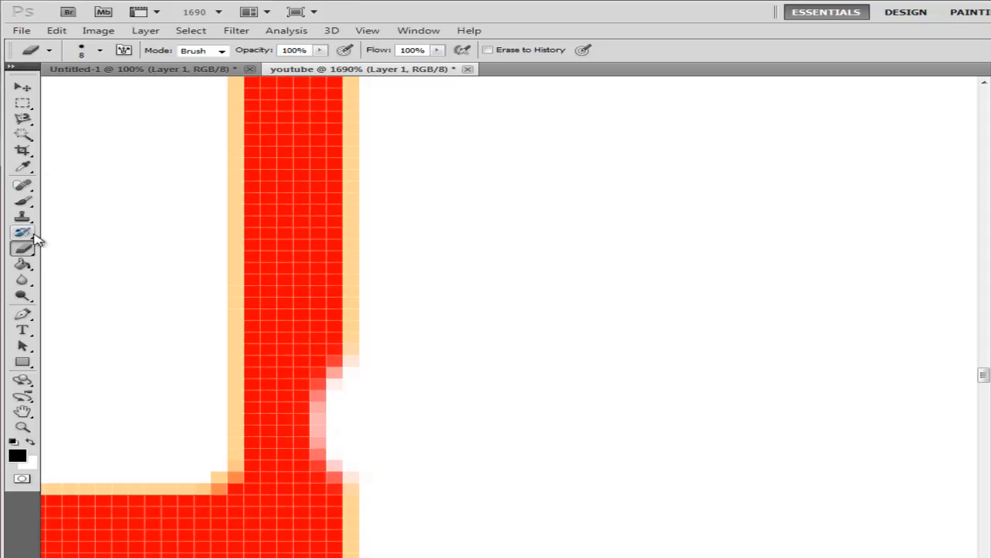
# Marquee a clean section of the vertical divider above the erased notch for transforming
pyautogui.click(23, 104)
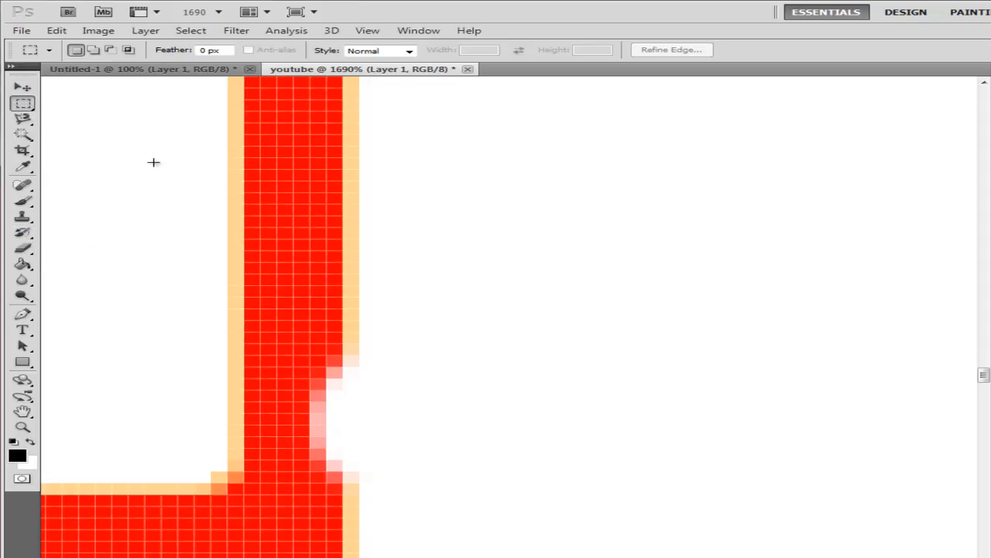
pyautogui.moveTo(360, 198); pyautogui.dragTo(508, 215)
pyautogui.click(23, 87)
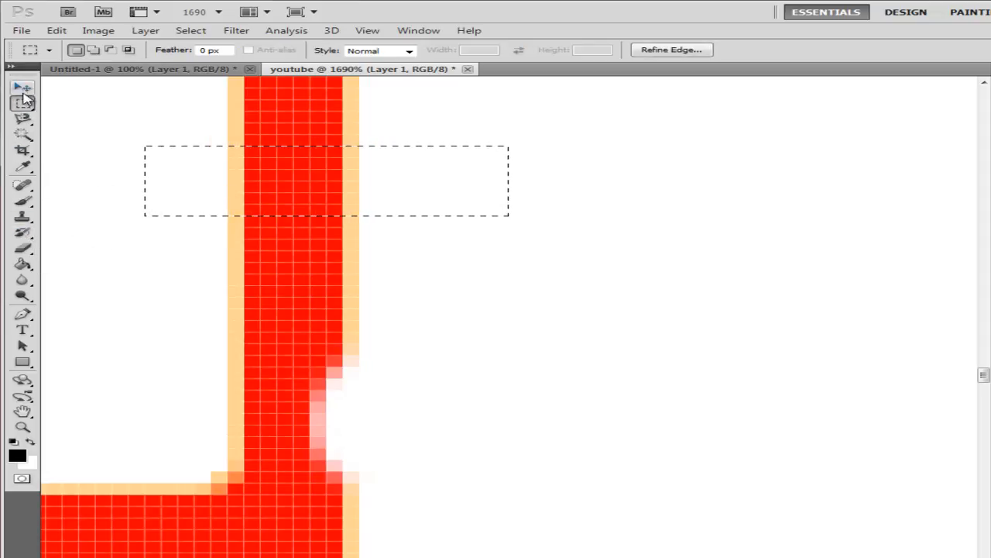
pyautogui.moveTo(328, 219); pyautogui.dragTo(333, 463)
pyautogui.hotkey('ctrl', 'alt', 'z')
pyautogui.hotkey('ctrl', 'alt', 'z')
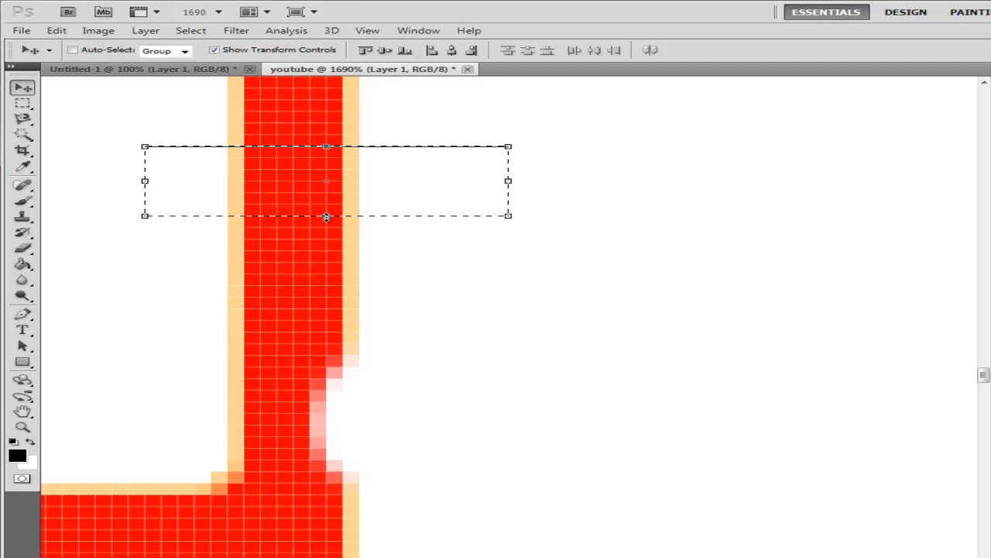
# Stretch the selected divider section down over the notch to about 481% height, apply the transformation and deselect
pyautogui.moveTo(328, 216); pyautogui.dragTo(323, 482)
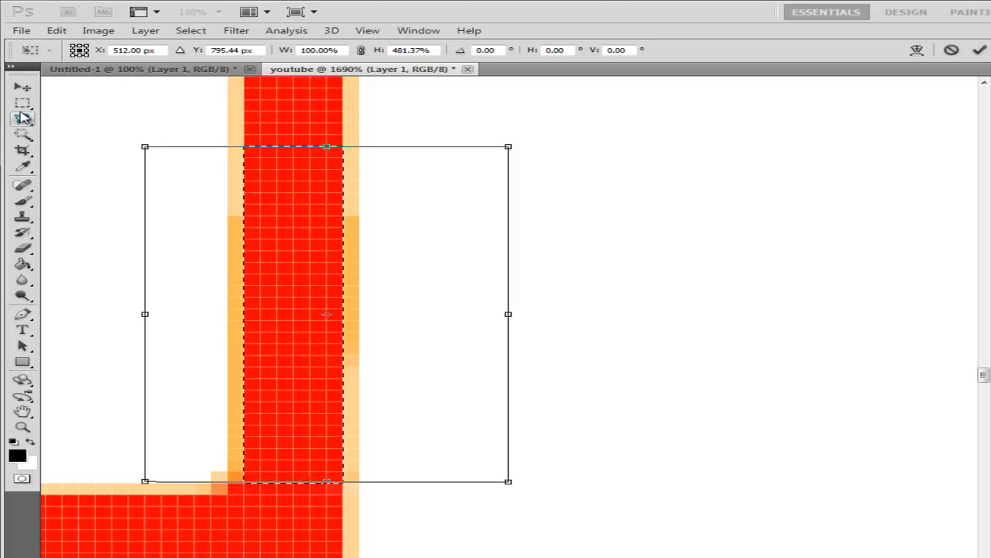
pyautogui.click(21, 89)
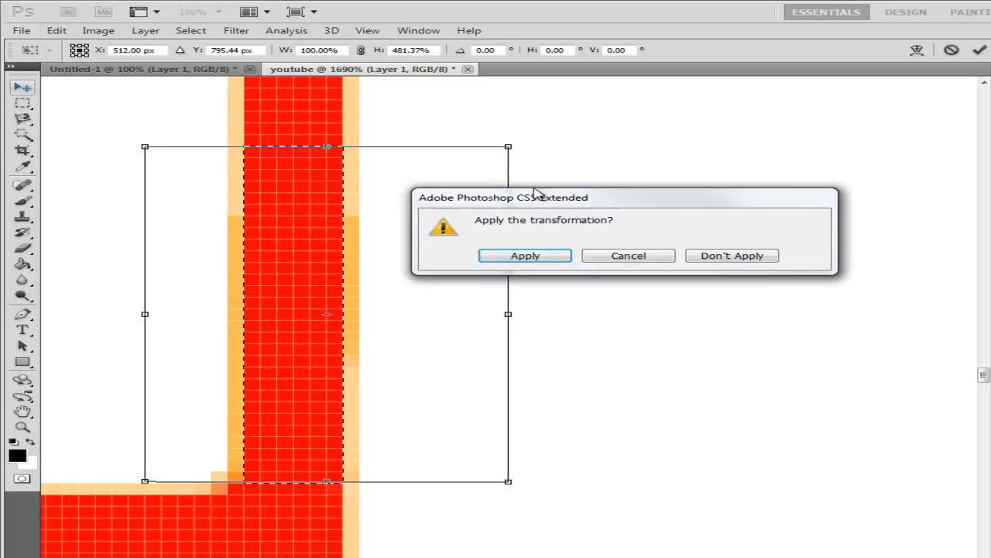
pyautogui.click(517, 255)
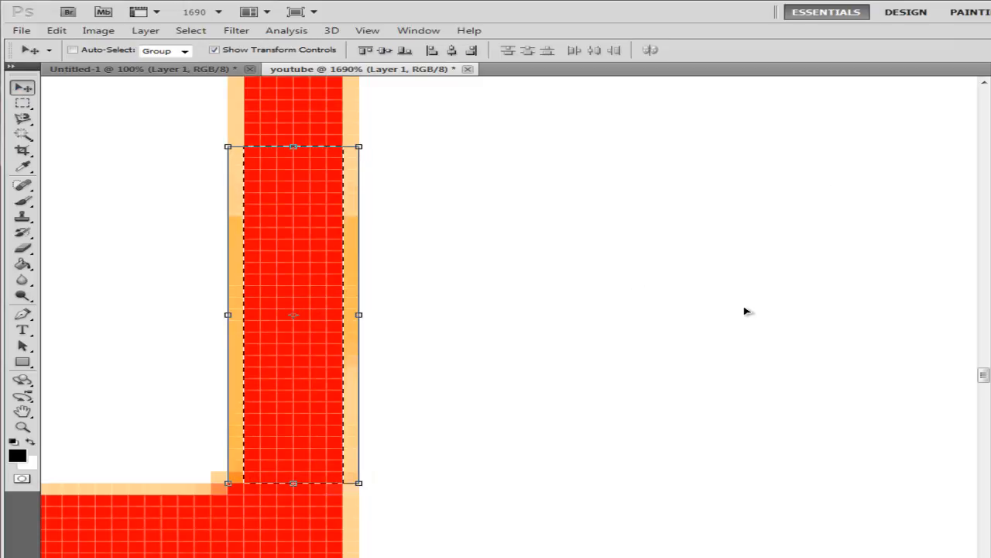
pyautogui.hotkey('ctrl', 'd')
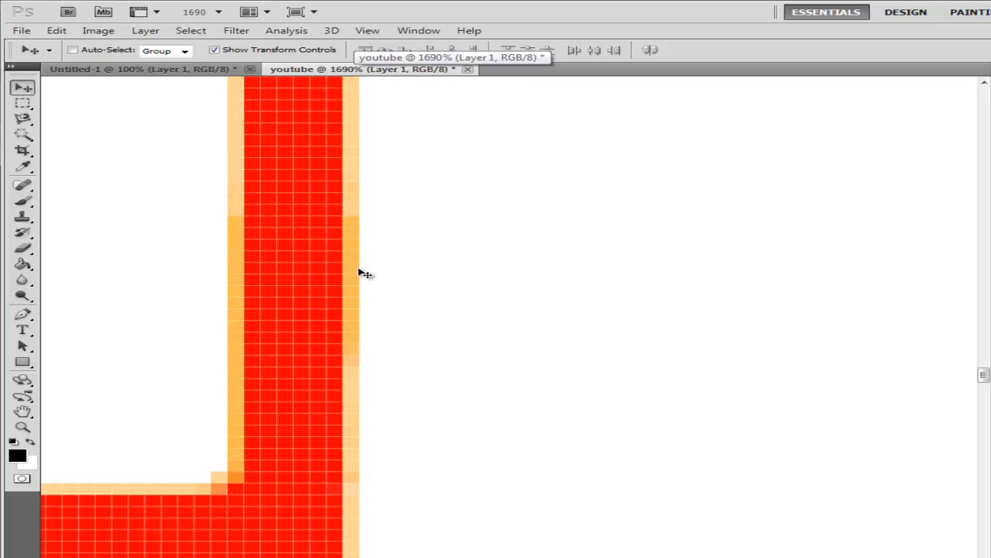
# At 100% zoom, marquee the lower end of the vertical divider and stretch it down to the canvas bottom, applying the transformation
pyautogui.hscroll(2, 365, 273)
pyautogui.click(220, 13)
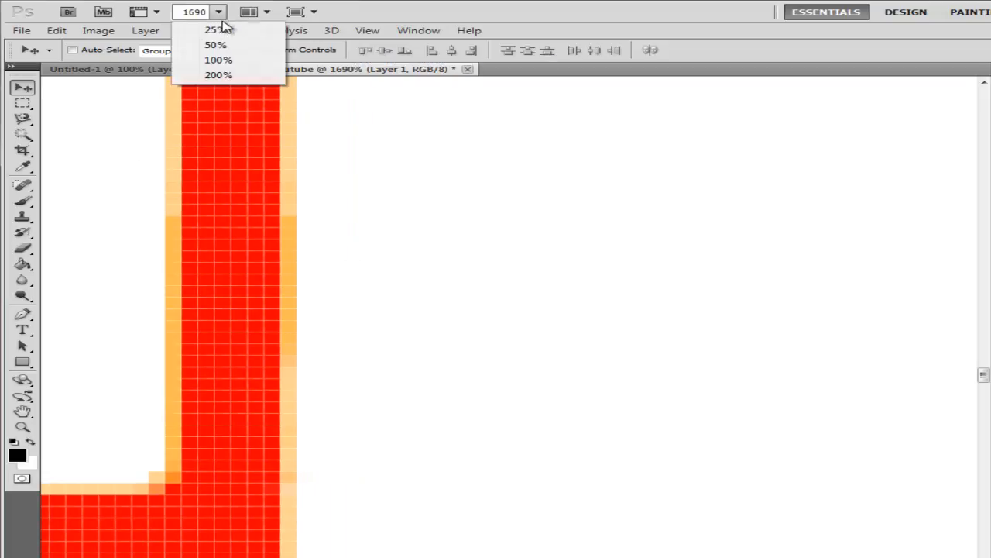
pyautogui.click(218, 61)
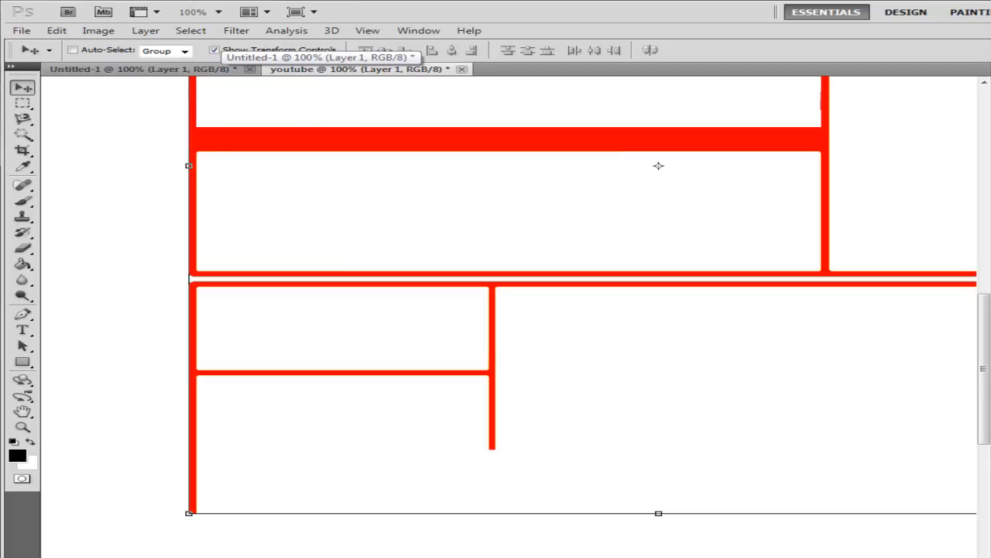
pyautogui.moveTo(988, 317); pyautogui.dragTo(989, 319)
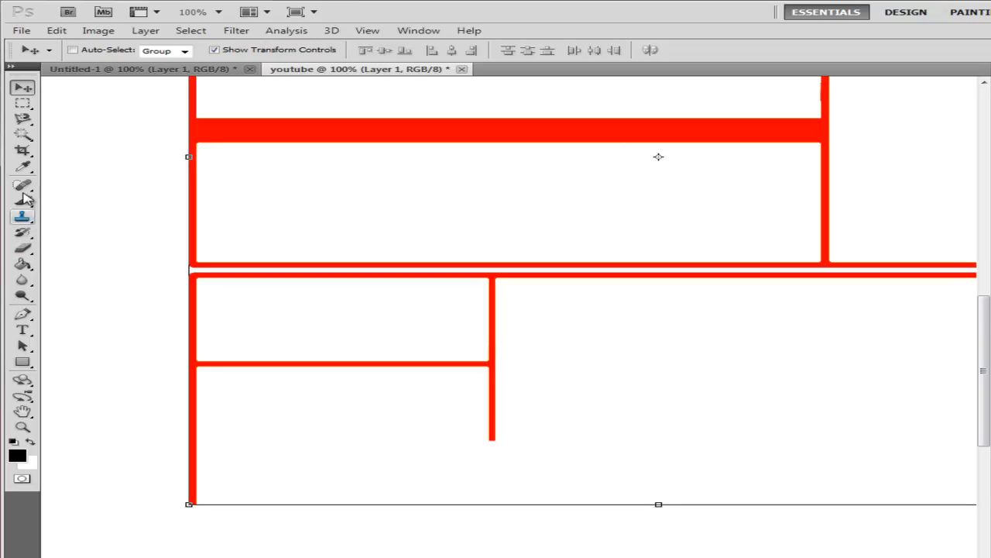
pyautogui.click(22, 103)
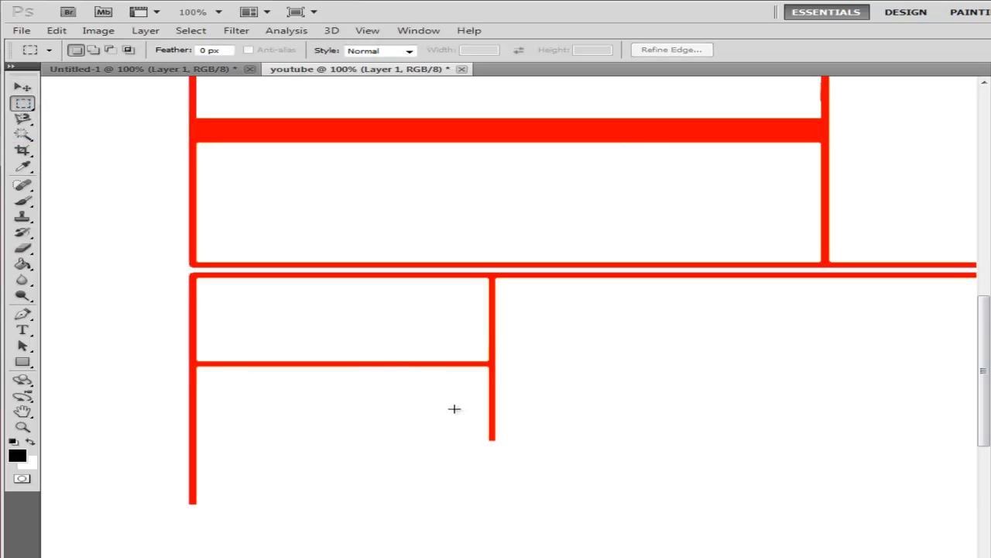
pyautogui.moveTo(539, 432); pyautogui.dragTo(540, 433)
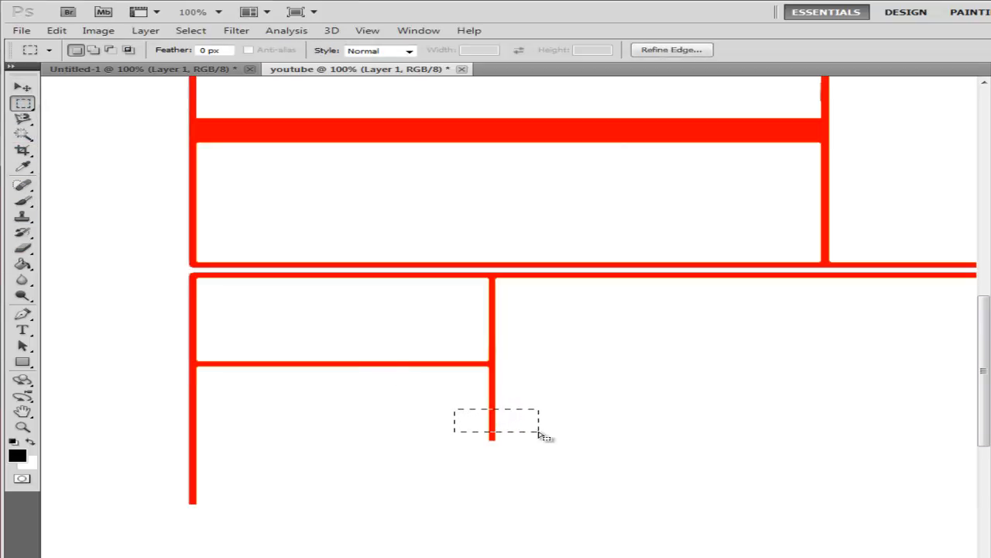
pyautogui.click(22, 87)
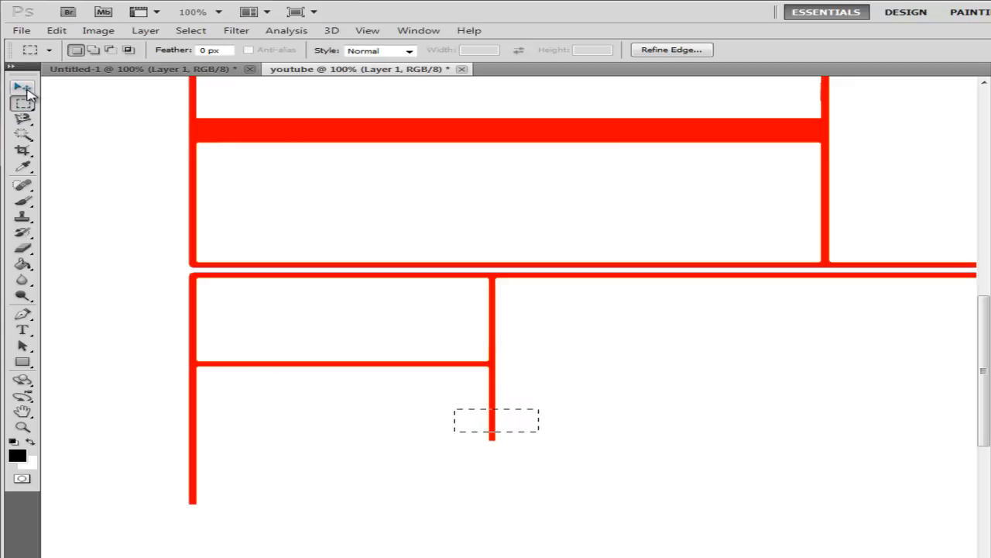
pyautogui.moveTo(498, 432); pyautogui.dragTo(511, 555)
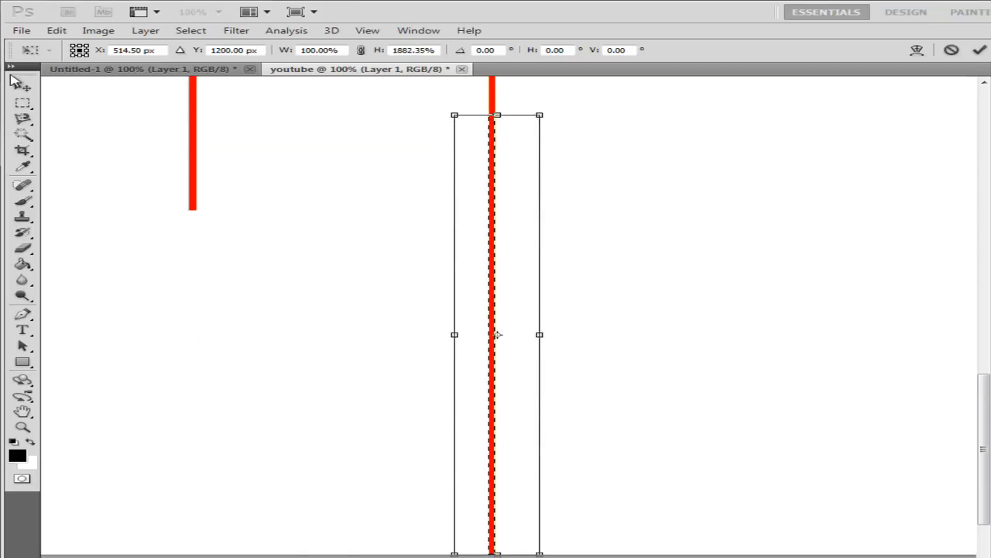
pyautogui.click(22, 87)
pyautogui.click(518, 254)
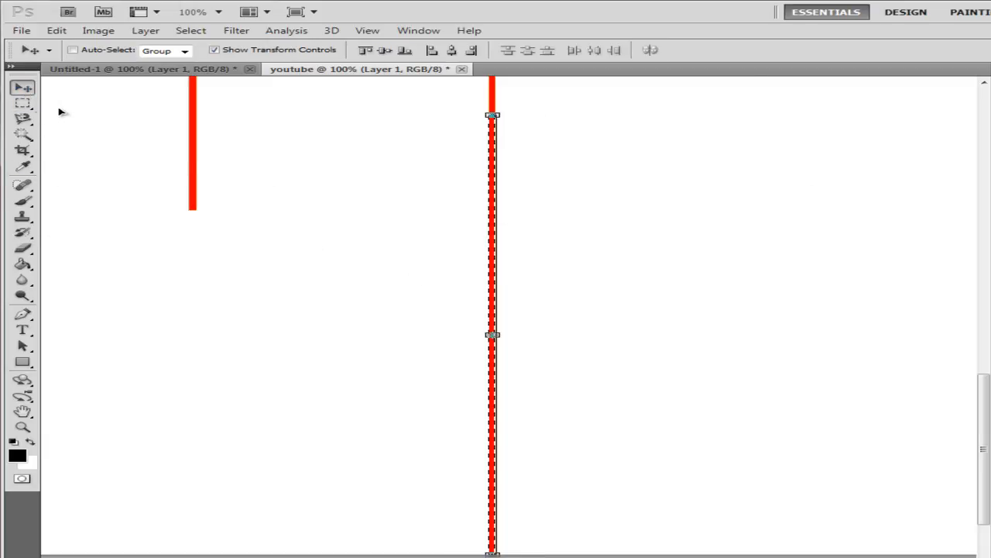
# Marquee a section near the end of the lower box's left border, stretch it past the canvas bottom to 1800% height and apply
pyautogui.click(23, 103)
pyautogui.moveTo(161, 153); pyautogui.dragTo(222, 176)
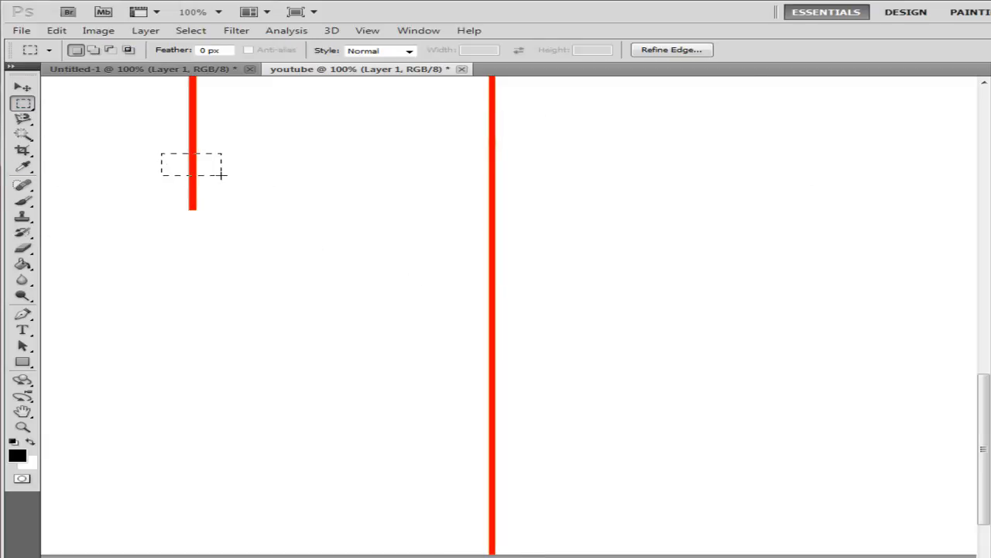
pyautogui.press('v')
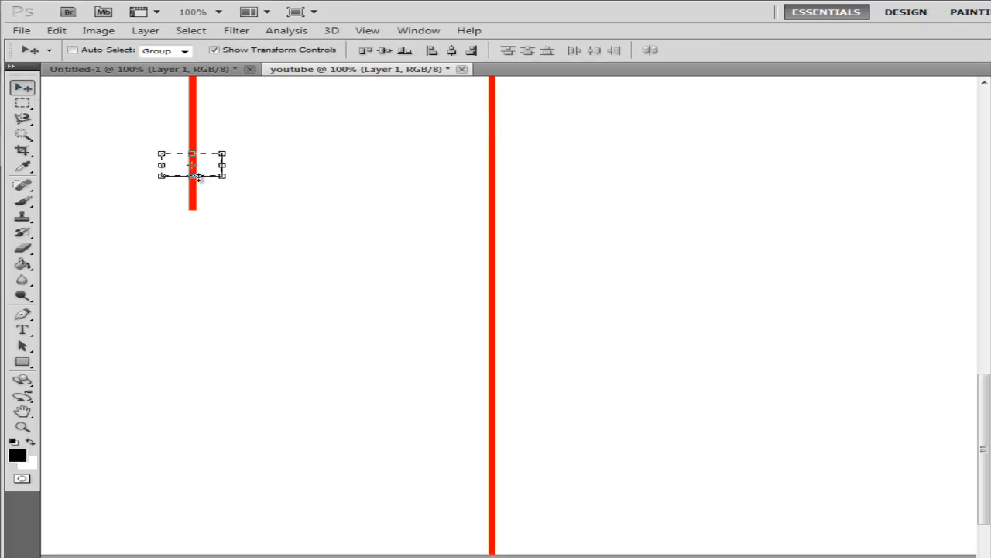
pyautogui.moveTo(191, 175); pyautogui.dragTo(198, 557)
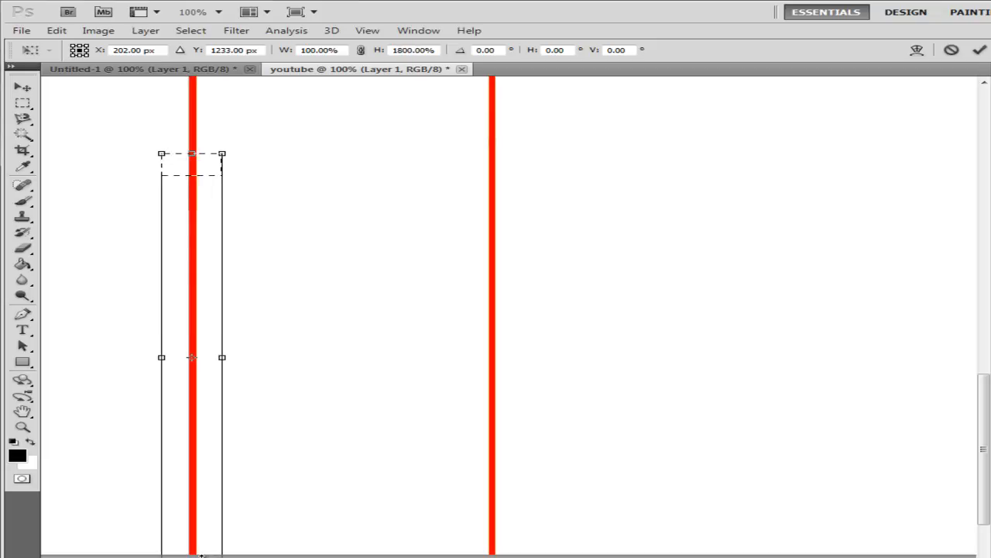
pyautogui.click(23, 87)
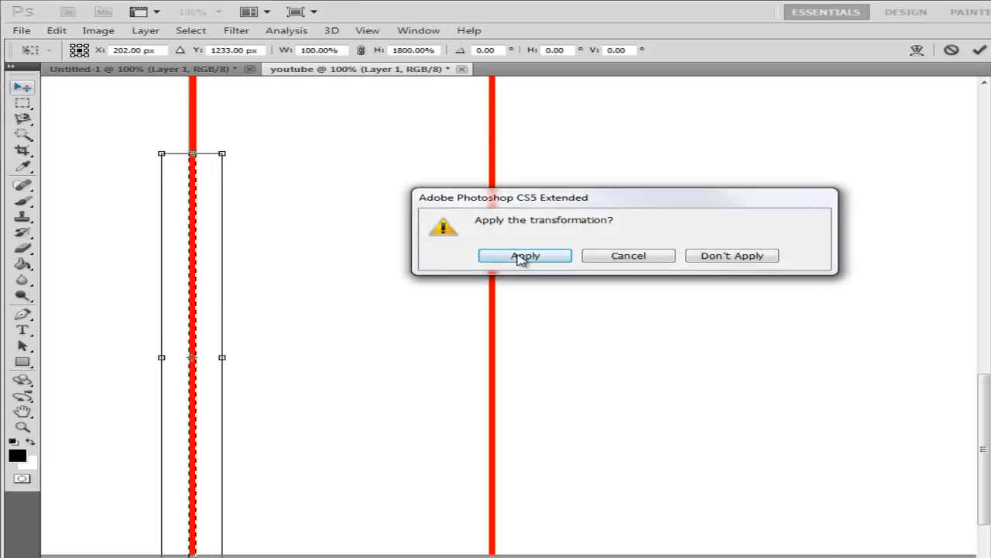
pyautogui.click(526, 254)
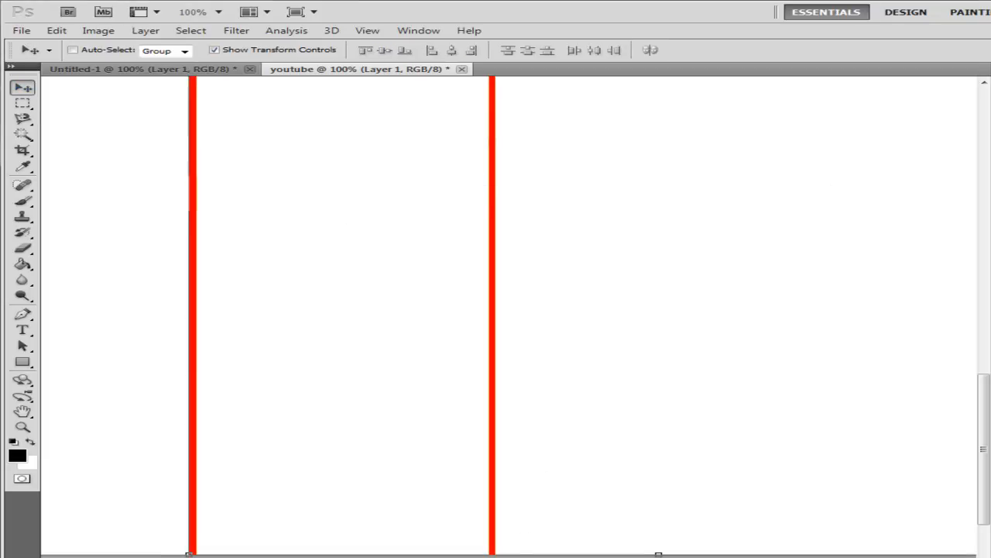
pyautogui.hscroll(8, 508, 316)
pyautogui.hscroll(-2, 509, 316)
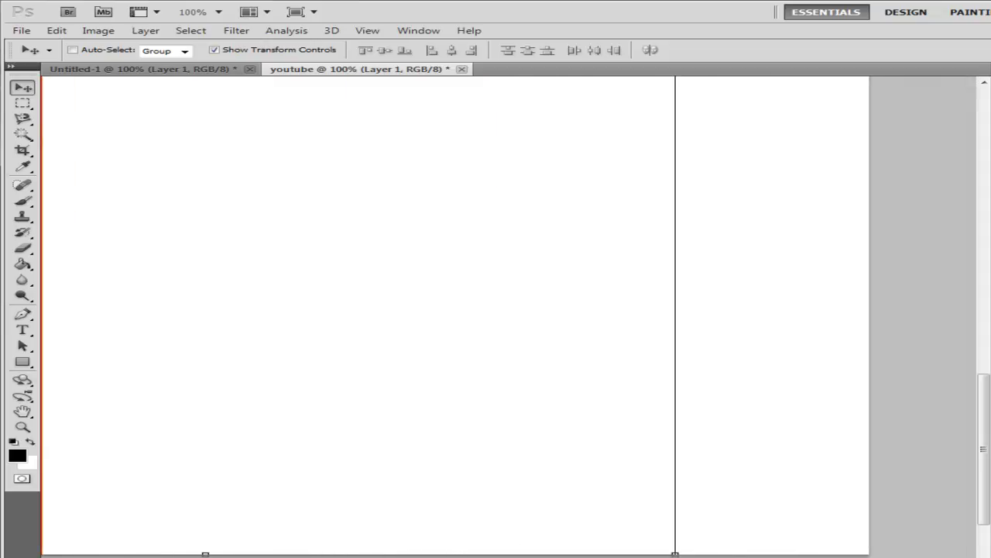
# Marquee a section near the end of the lower box's right border, stretch it to the canvas bottom at about 3383% height and apply
pyautogui.scroll(5, 526, 327)
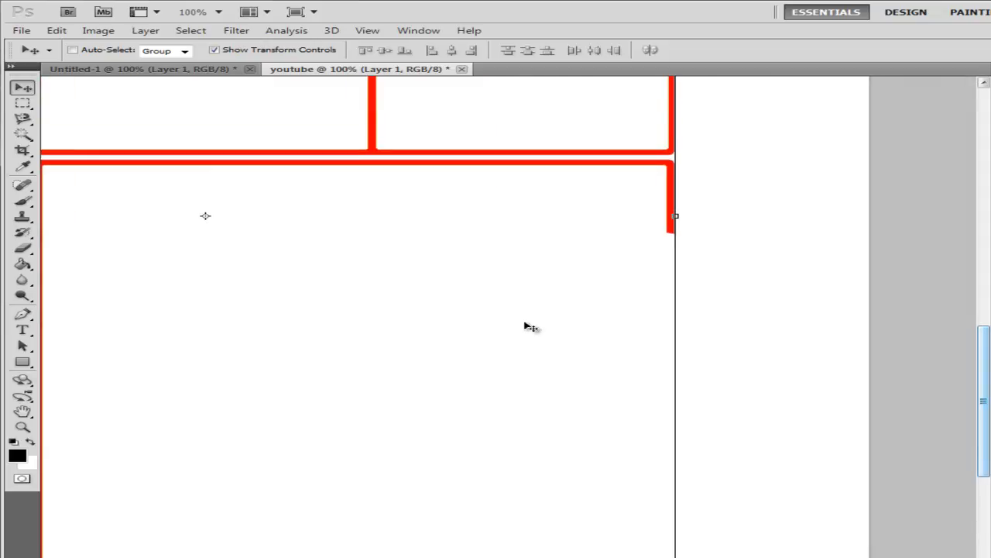
pyautogui.click(23, 103)
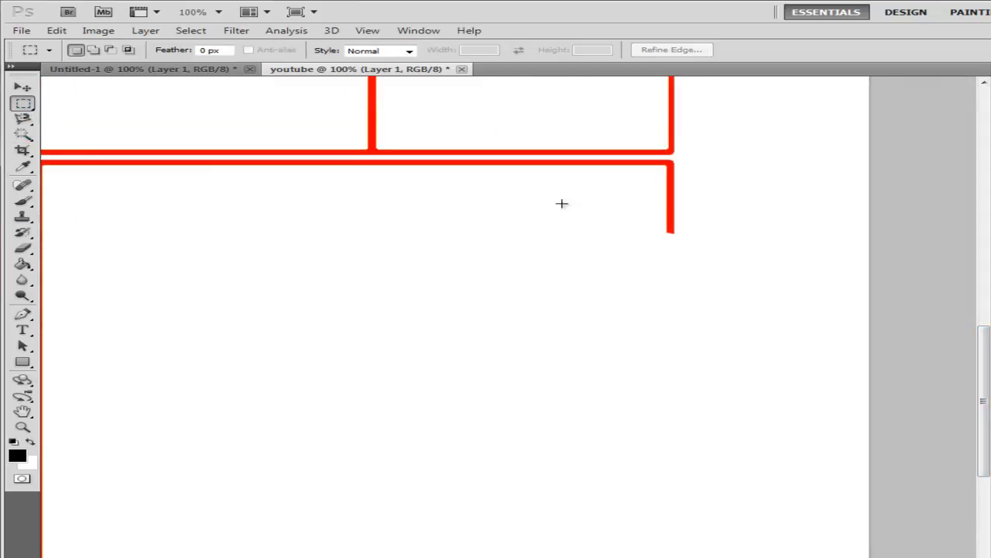
pyautogui.moveTo(692, 223); pyautogui.dragTo(693, 225)
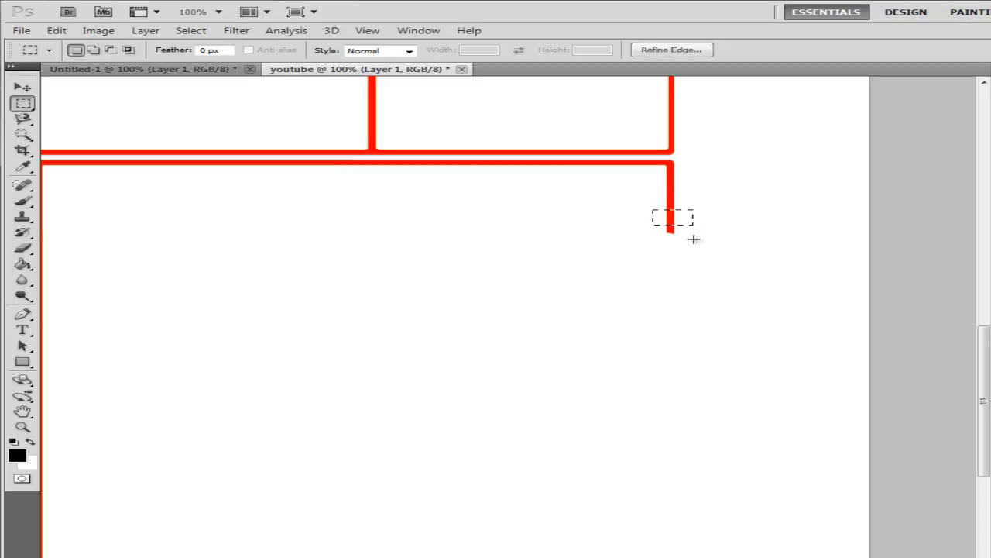
pyautogui.click(34, 89)
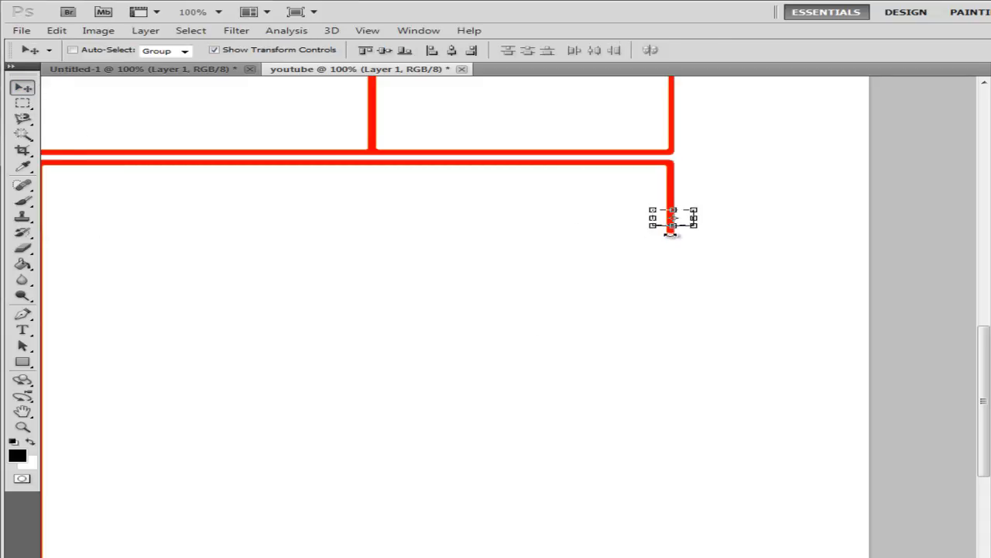
pyautogui.moveTo(673, 226); pyautogui.dragTo(680, 288)
pyautogui.moveTo(673, 557); pyautogui.dragTo(674, 555)
pyautogui.click(16, 87)
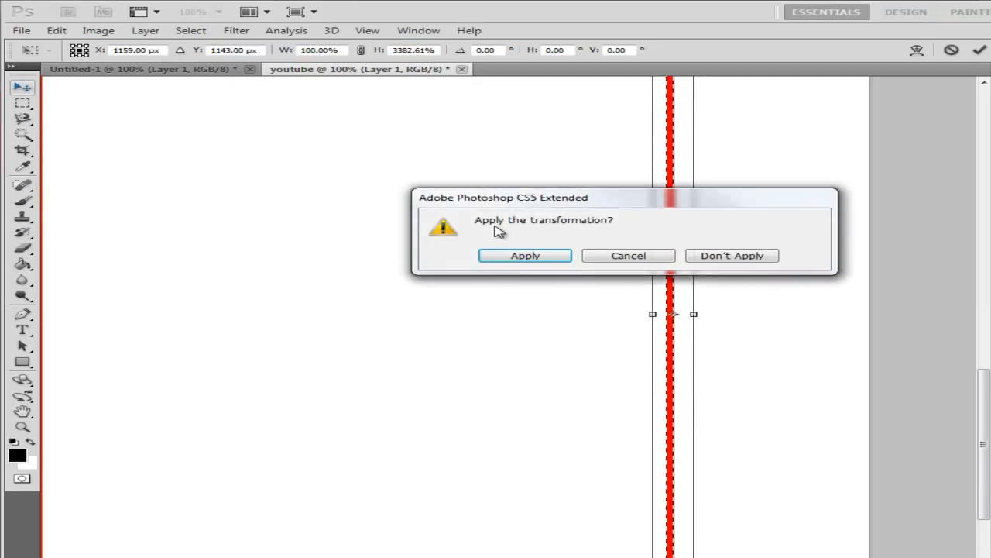
pyautogui.click(514, 259)
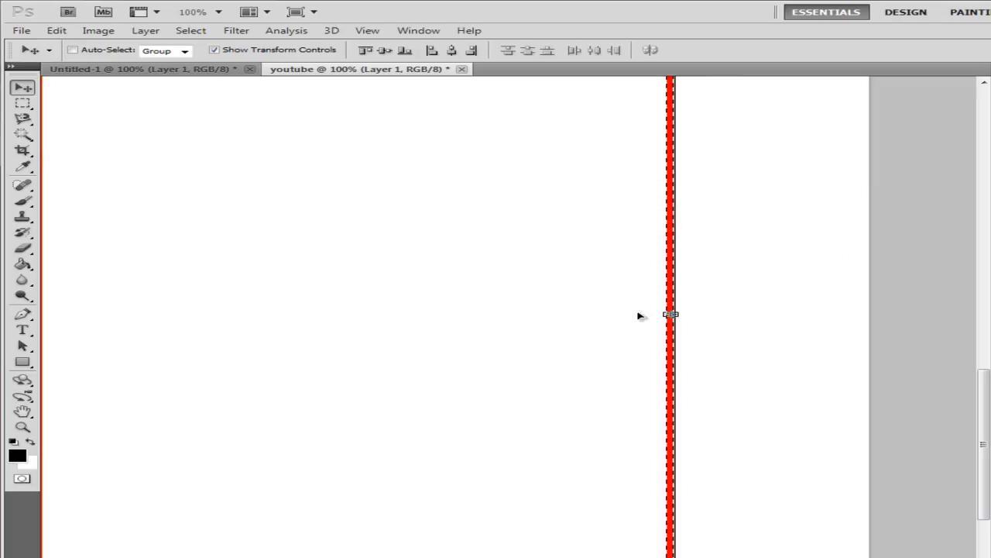
# At 50% zoom, draw a black rectangle shape across the full width of the canvas bottom, deselect and show the layers
pyautogui.click(220, 12)
pyautogui.click(215, 42)
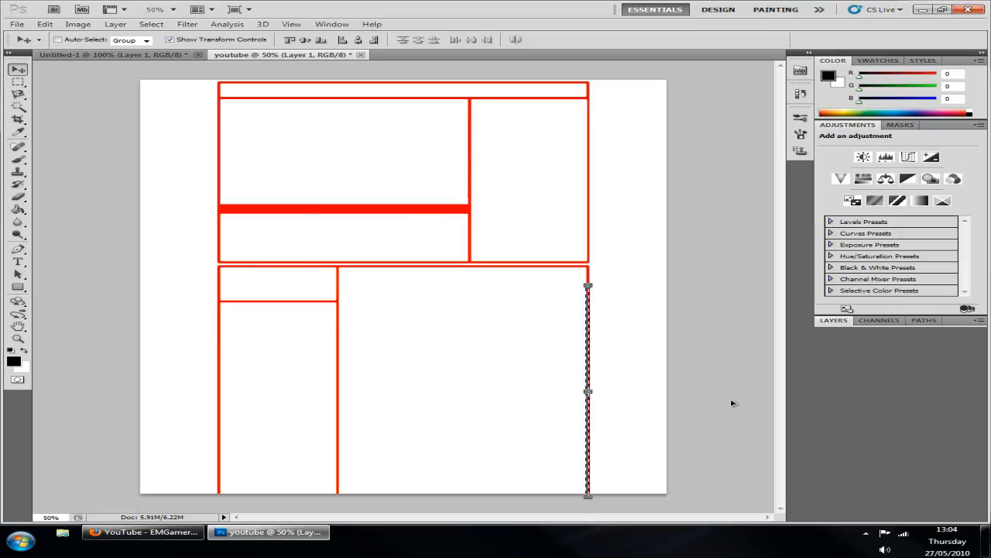
pyautogui.click(18, 286)
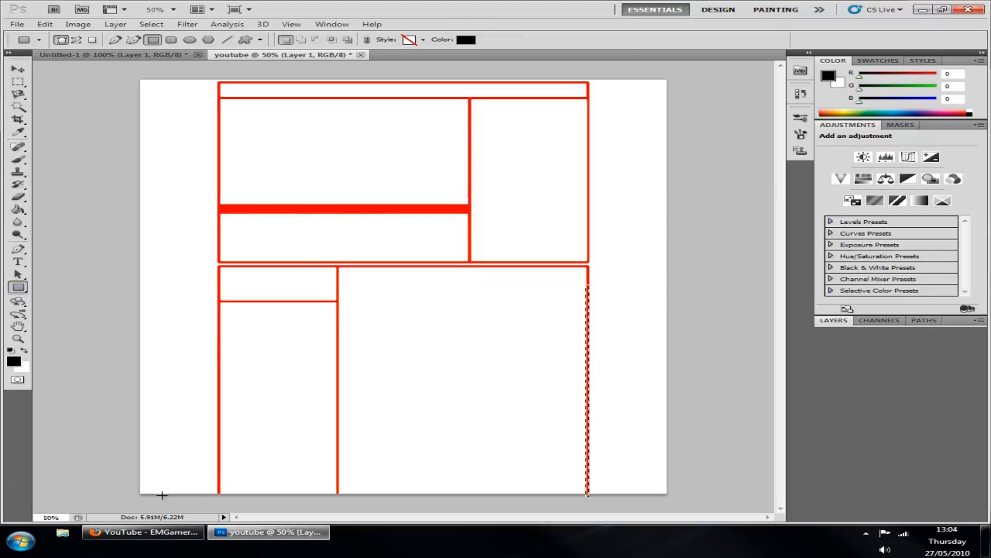
pyautogui.moveTo(124, 498); pyautogui.dragTo(680, 451)
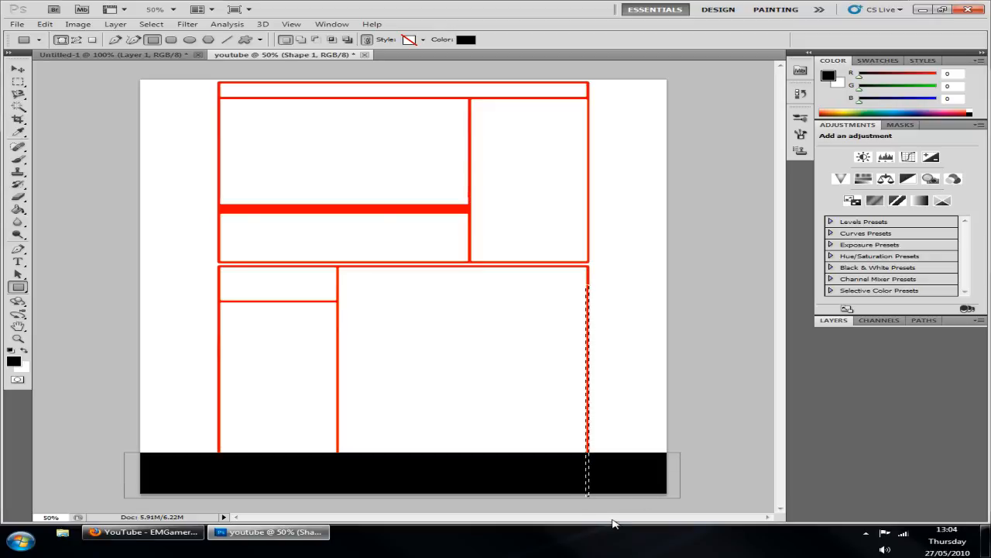
pyautogui.hotkey('ctrl', 'd')
pyautogui.click(878, 320)
pyautogui.click(834, 320)
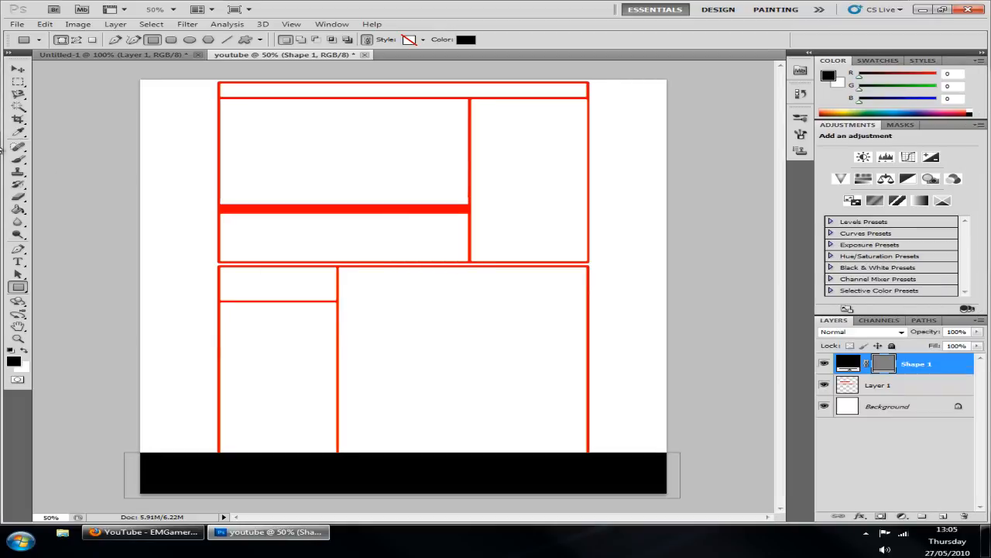
# Set the Eraser to a soft 66 px brush with 0% hardness and rasterize the black rectangle's shape layer
pyautogui.click(17, 196)
pyautogui.click(79, 43)
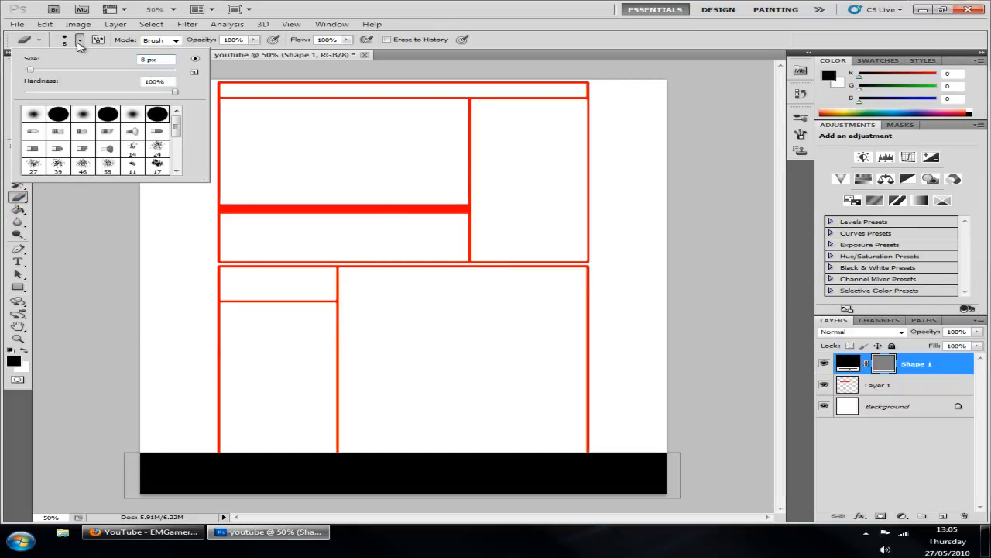
pyautogui.click(137, 121)
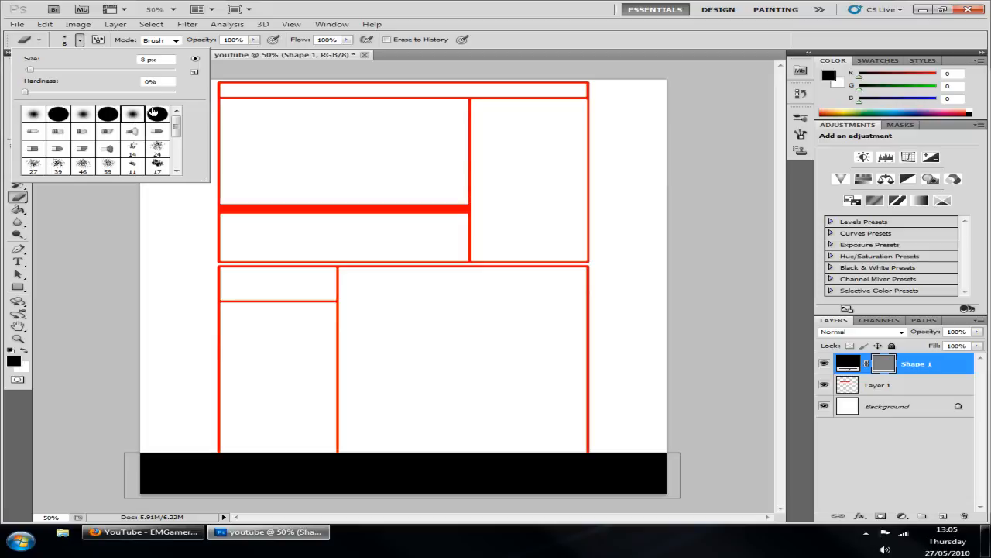
pyautogui.click(74, 70)
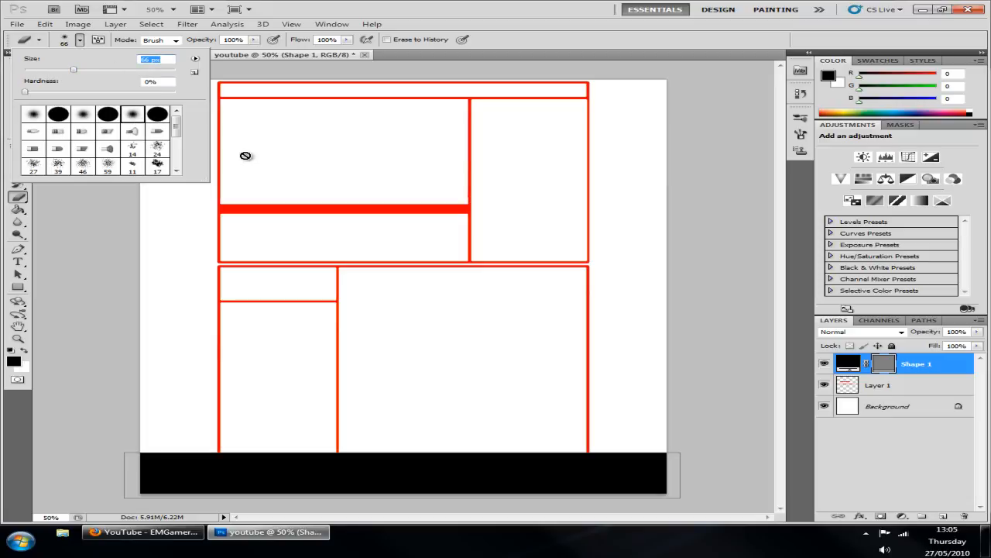
pyautogui.click(350, 459)
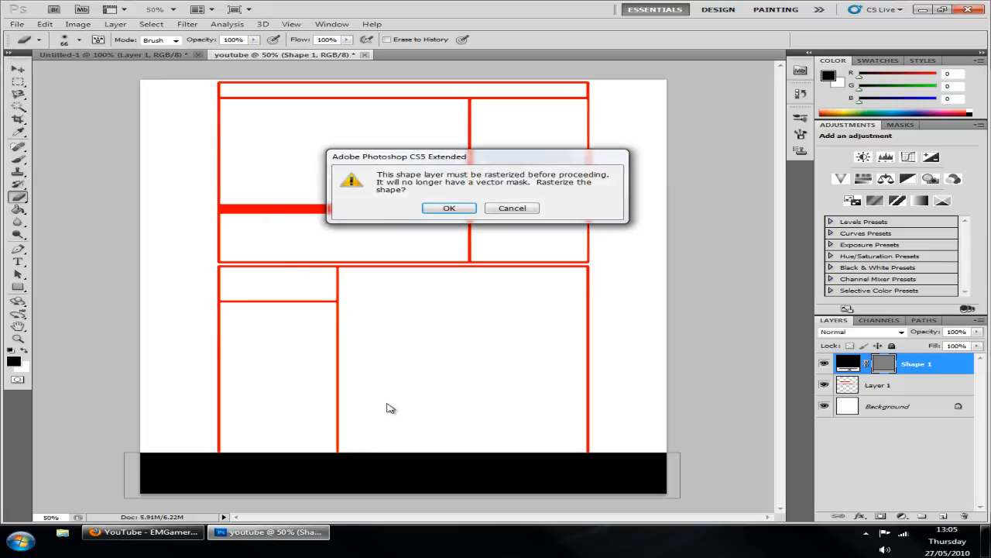
pyautogui.click(449, 208)
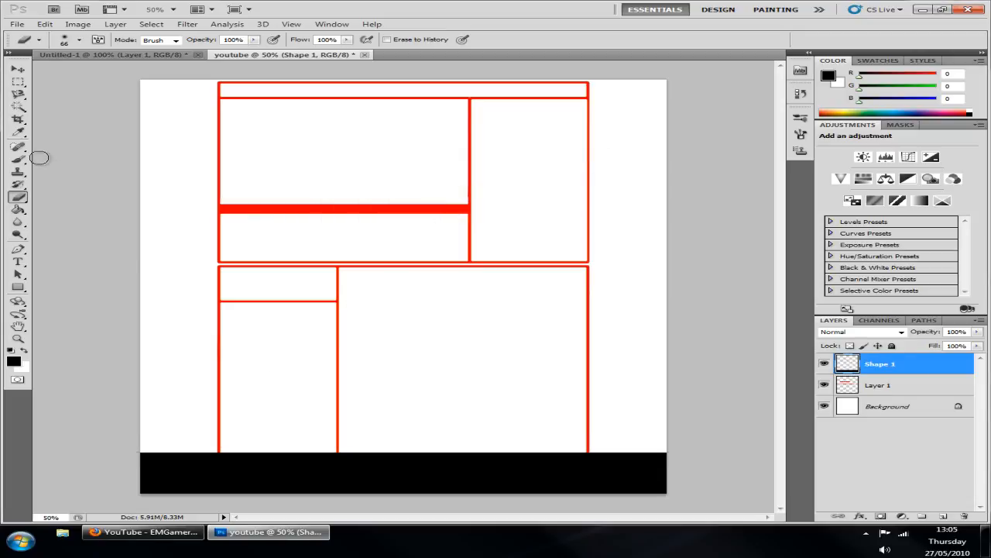
# Enlarge the eraser to 200 px and erase along the black strip's upper edge to fade it softly across the full width
pyautogui.press(']')
pyautogui.press(']')
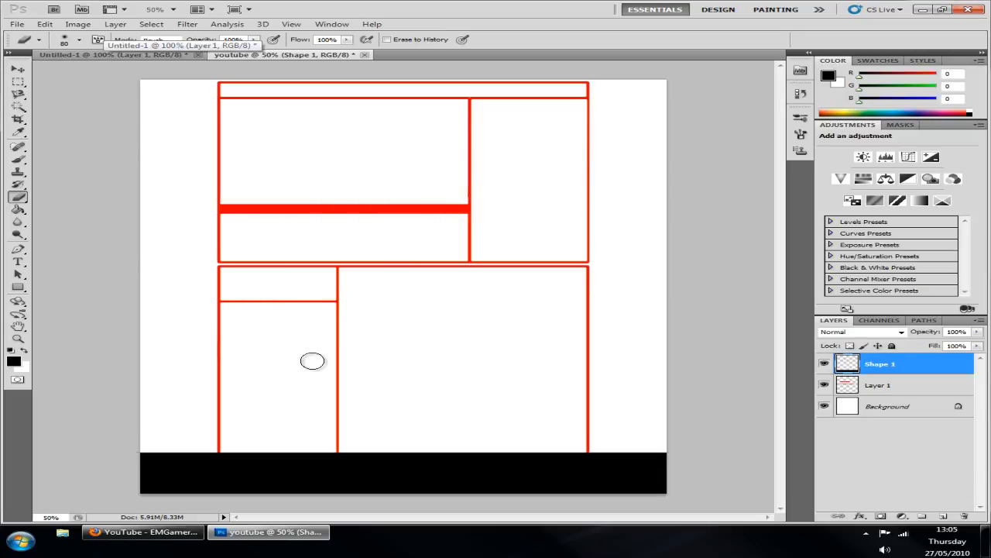
pyautogui.press(']')
pyautogui.press(']')
pyautogui.press(']')
pyautogui.press(']')
pyautogui.press(']')
pyautogui.press(']')
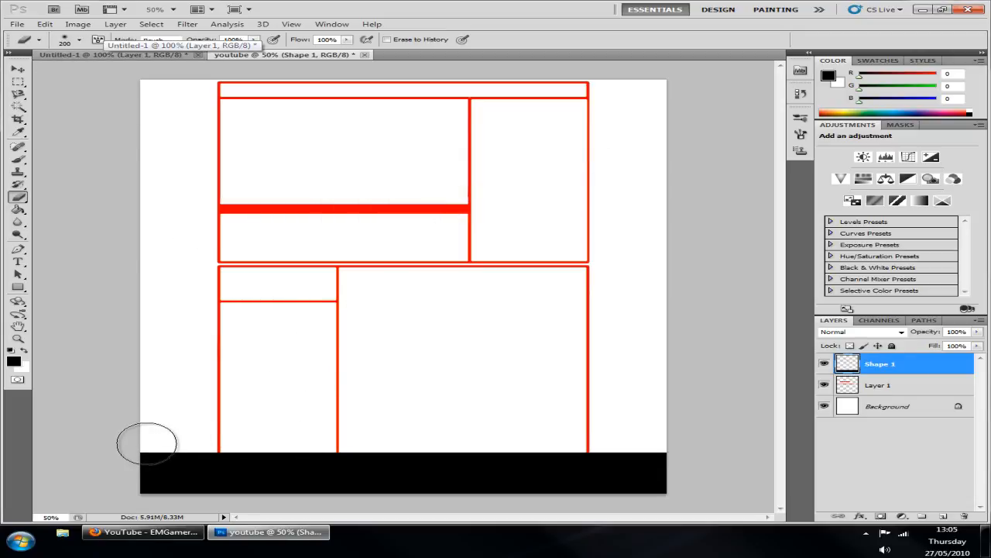
pyautogui.moveTo(148, 443)
pyautogui.mouseDown()
pyautogui.moveTo(678, 448)
pyautogui.moveTo(117, 446)
pyautogui.moveTo(76, 423)
pyautogui.mouseUp()
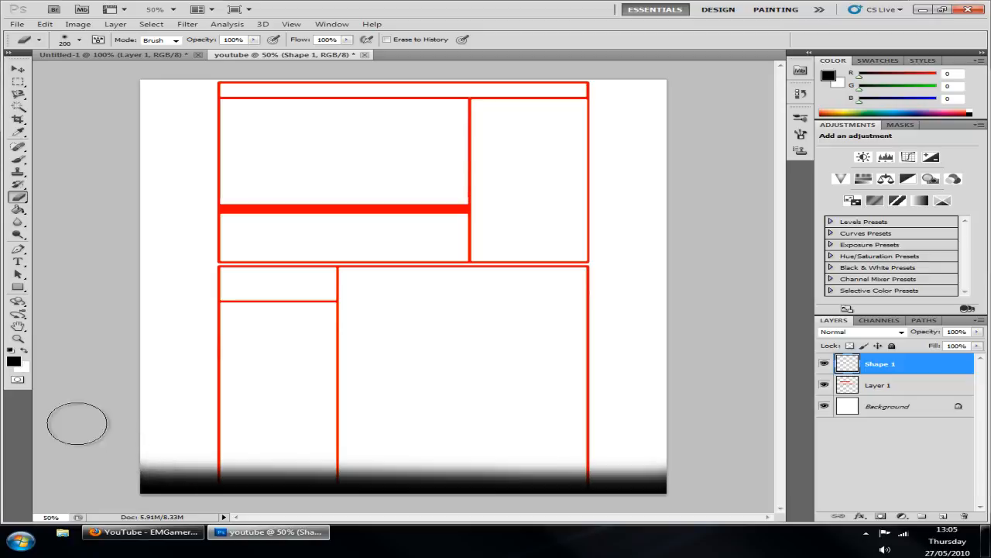
# Stretch the faded black strip upward to 150% height and apply the transformation
pyautogui.click(17, 69)
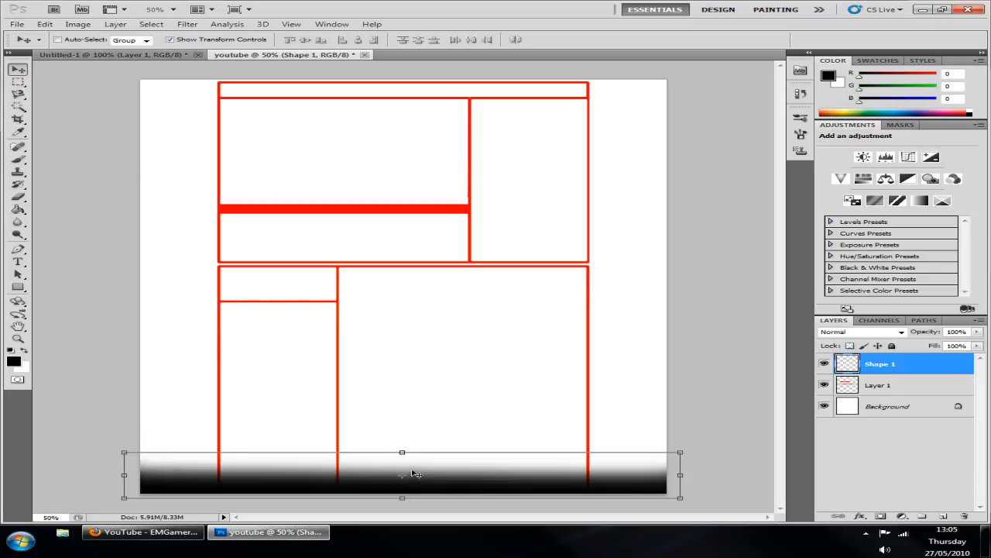
pyautogui.moveTo(402, 453); pyautogui.dragTo(402, 428)
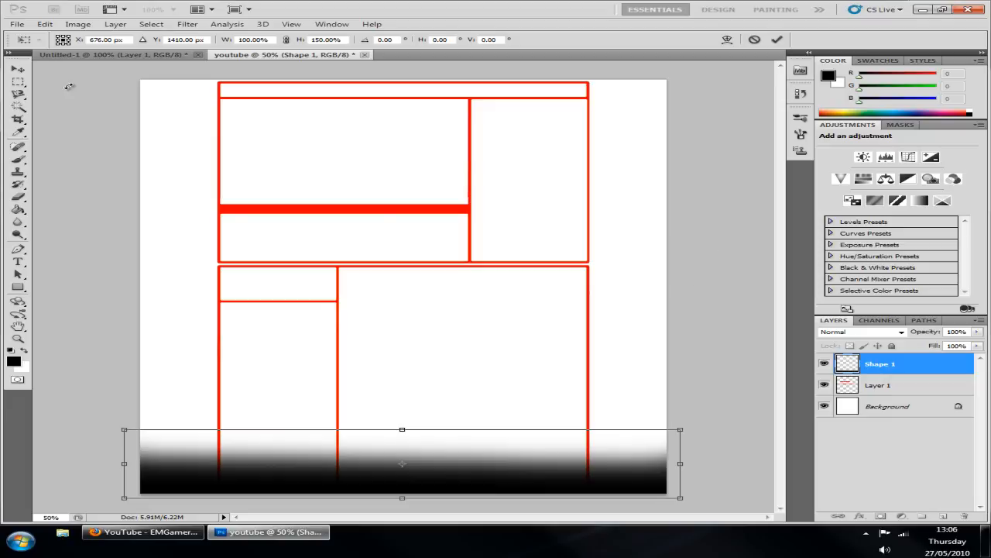
pyautogui.click(19, 70)
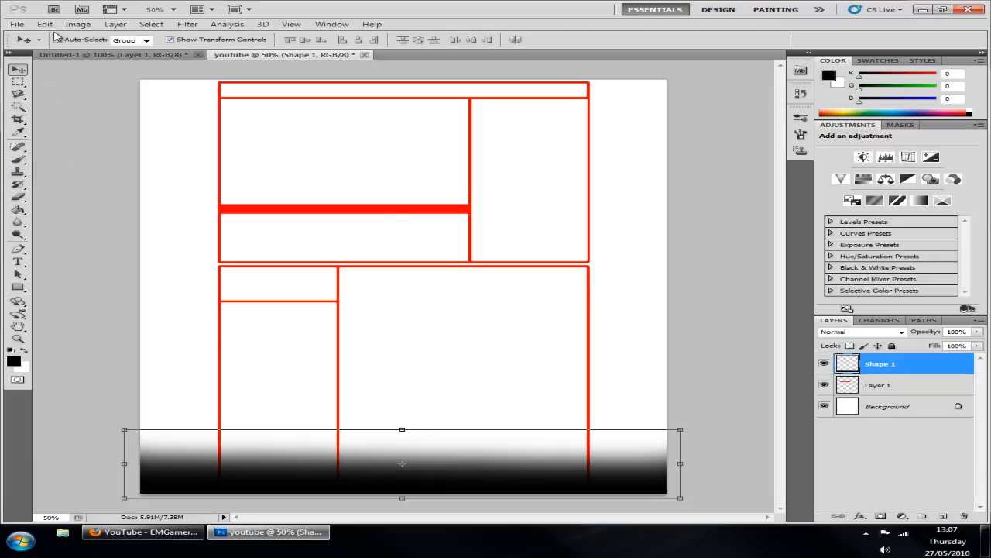
# Try to save the background as a JPEG named youtube in the EMGaming folder, closing the JPEG options without saving
pyautogui.click(16, 24)
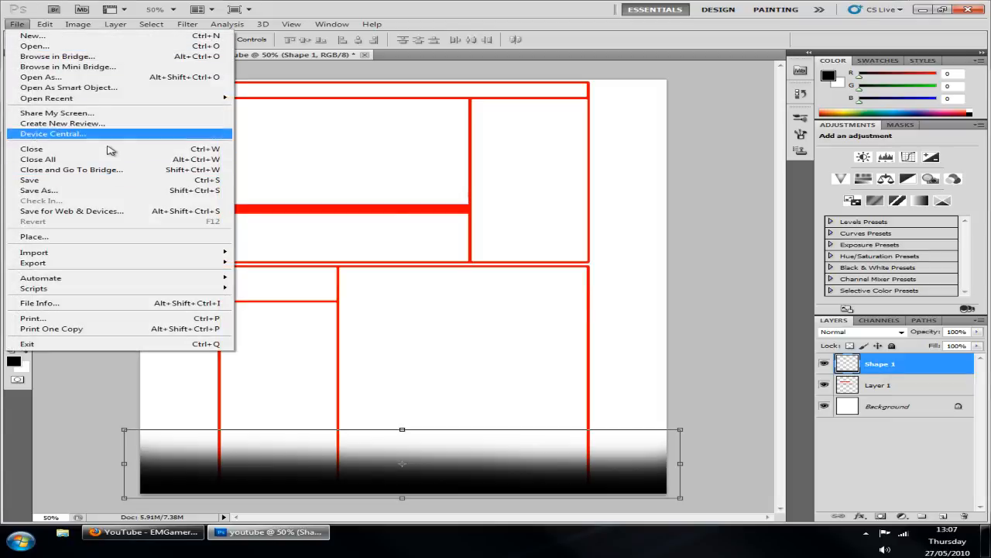
pyautogui.click(41, 190)
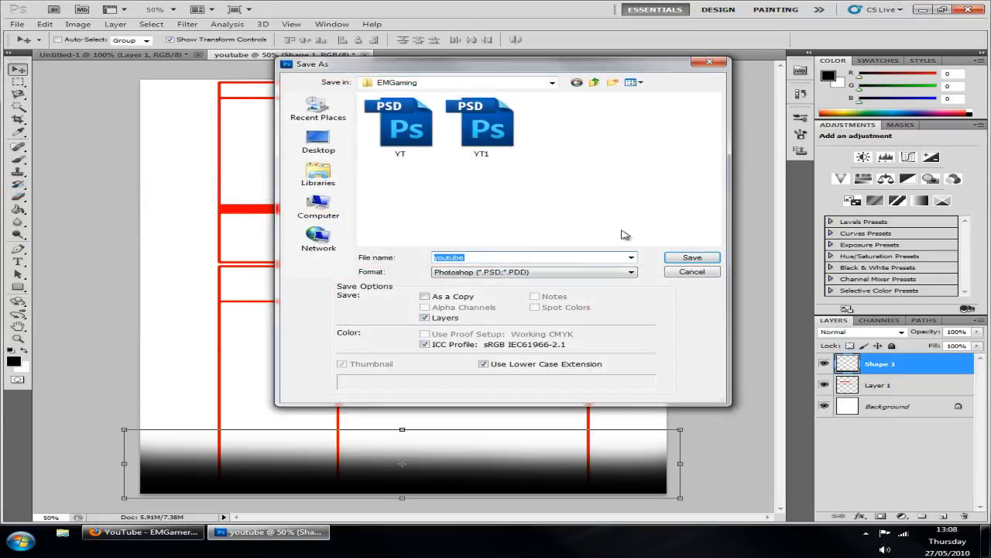
pyautogui.click(633, 272)
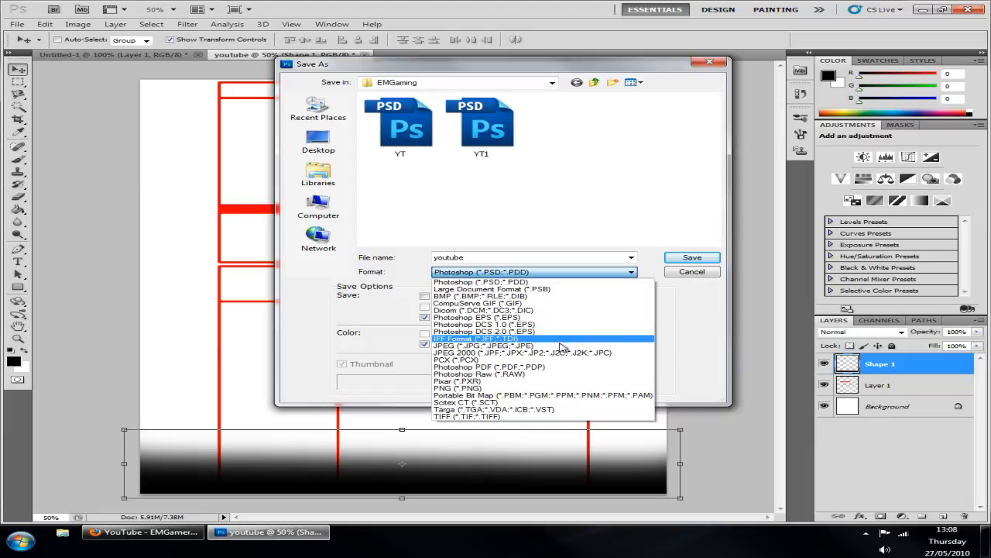
pyautogui.click(570, 338)
pyautogui.click(691, 258)
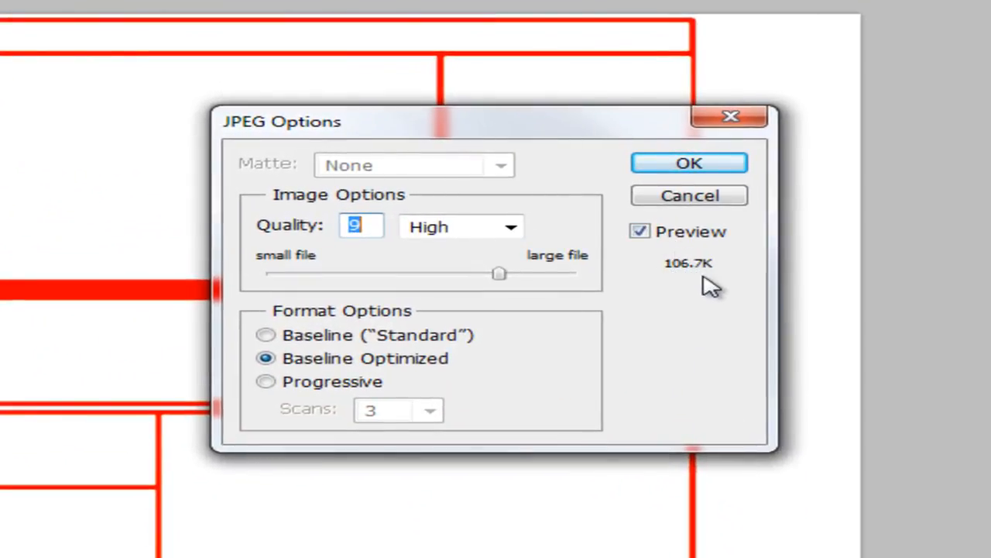
pyautogui.click(730, 117)
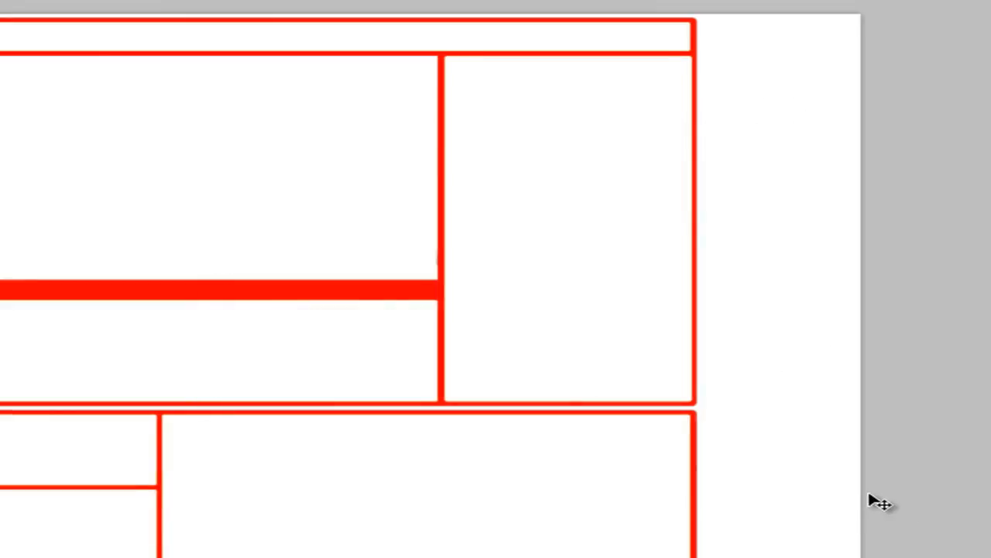